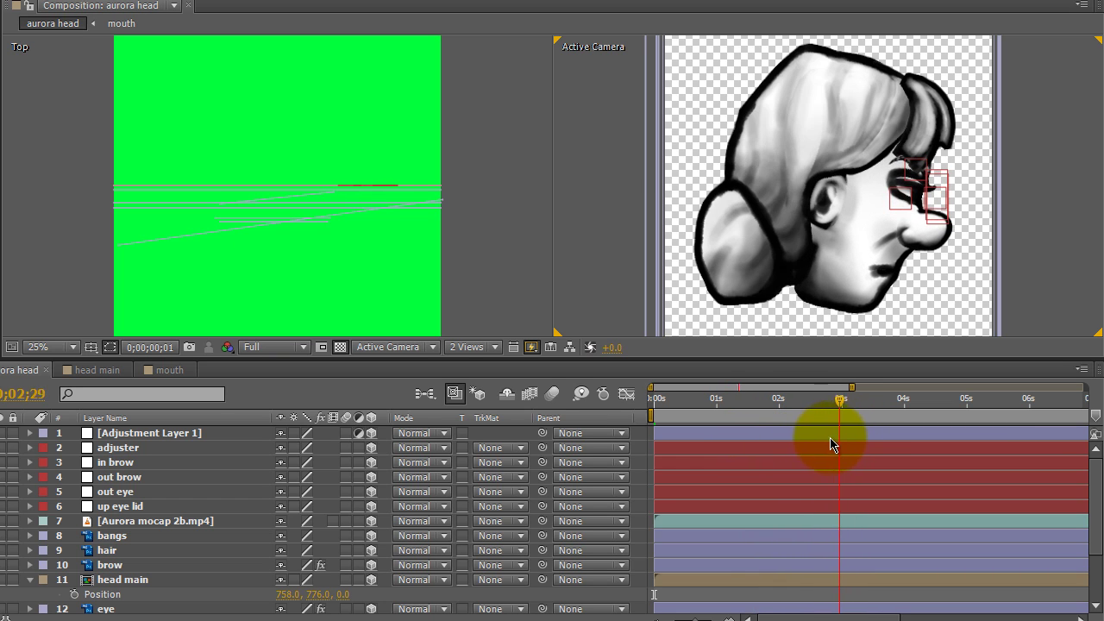
# Turn on the 3D switch for layers 2–6 and check them in the Top view.
pyautogui.press('Home')
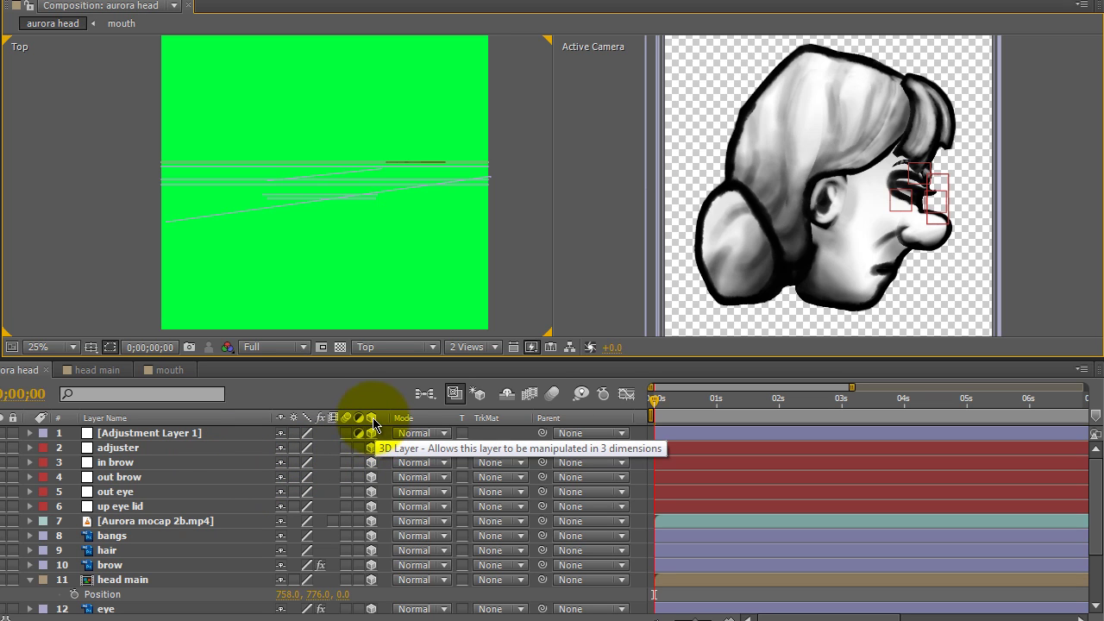
pyautogui.moveTo(371, 448); pyautogui.dragTo(377, 491)
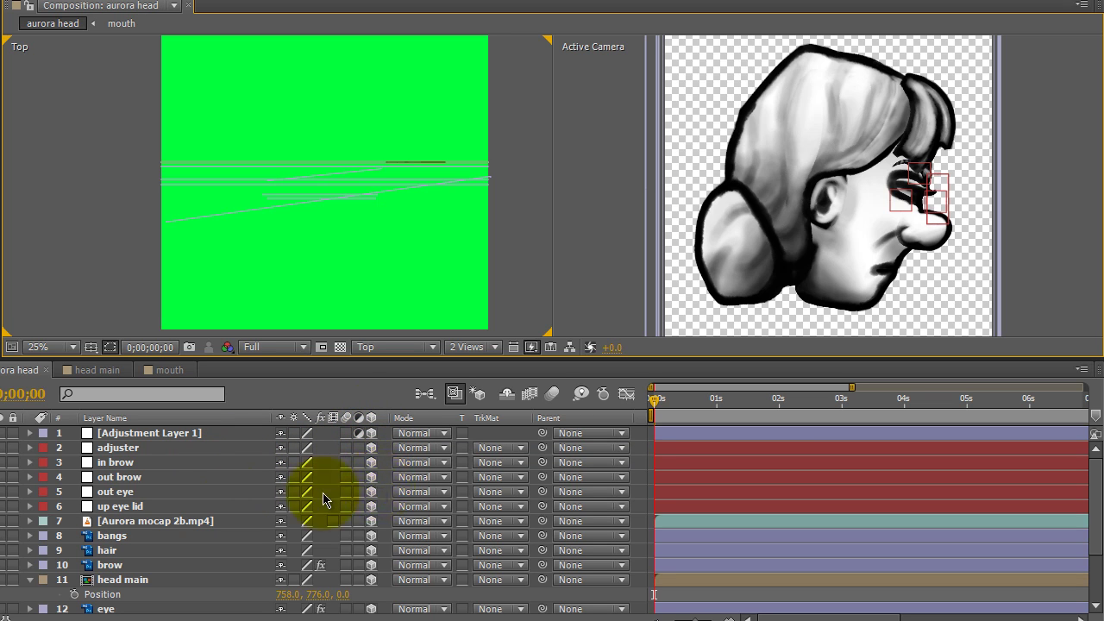
pyautogui.click(326, 318)
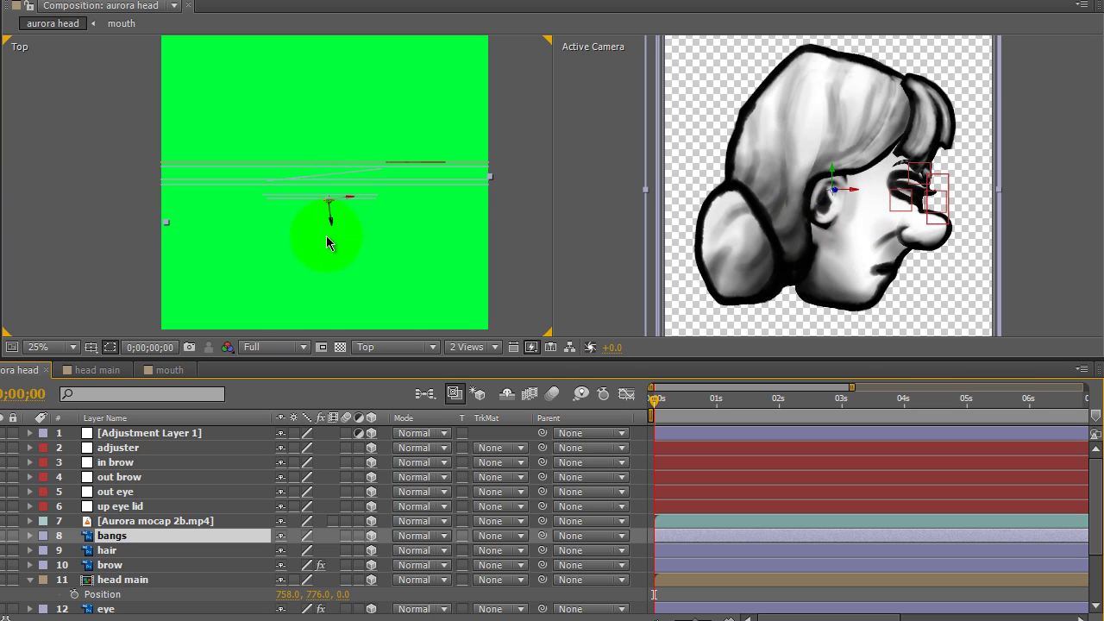
pyautogui.click(332, 181)
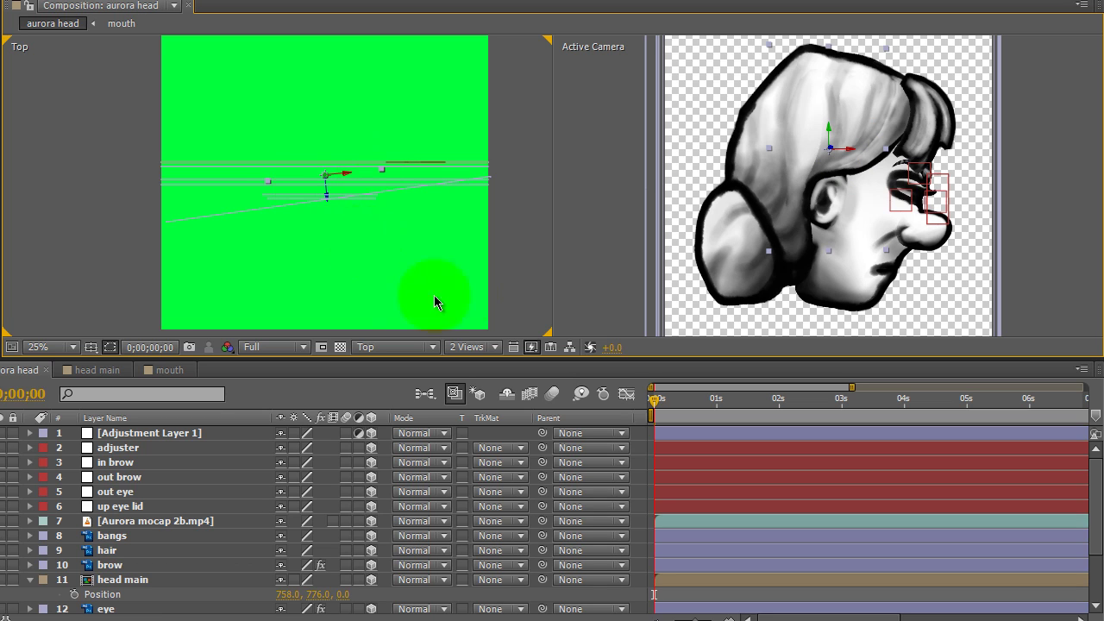
pyautogui.click(258, 407)
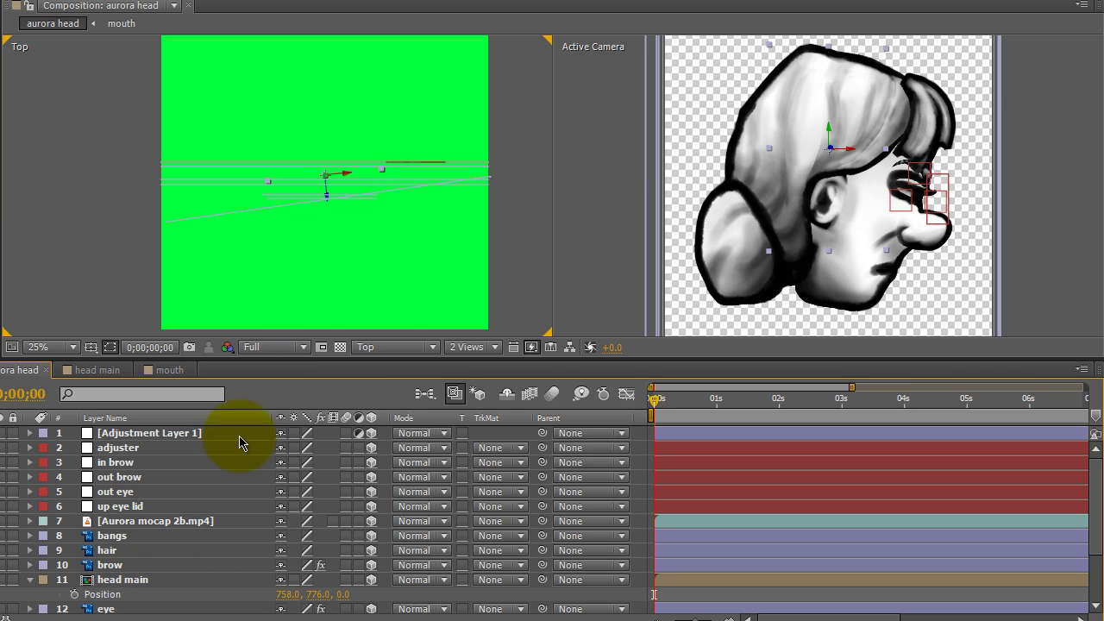
# Add a new camera, Camera 1, to the aurora head composition.
pyautogui.rightClick(328, 464)
pyautogui.moveTo(507, 478)
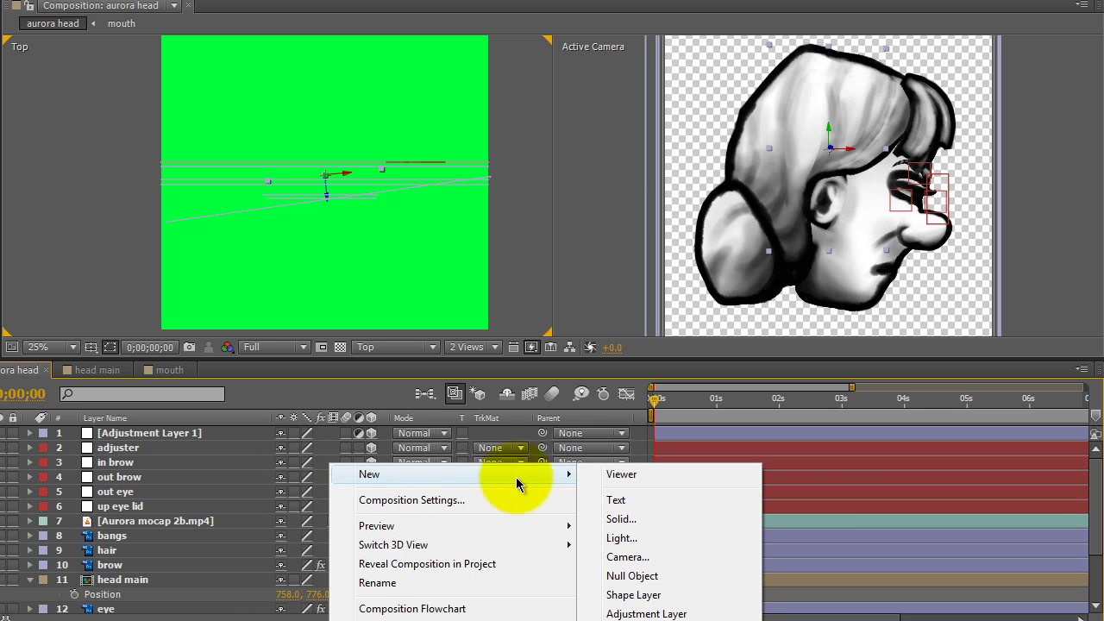
pyautogui.click(643, 555)
pyautogui.click(707, 572)
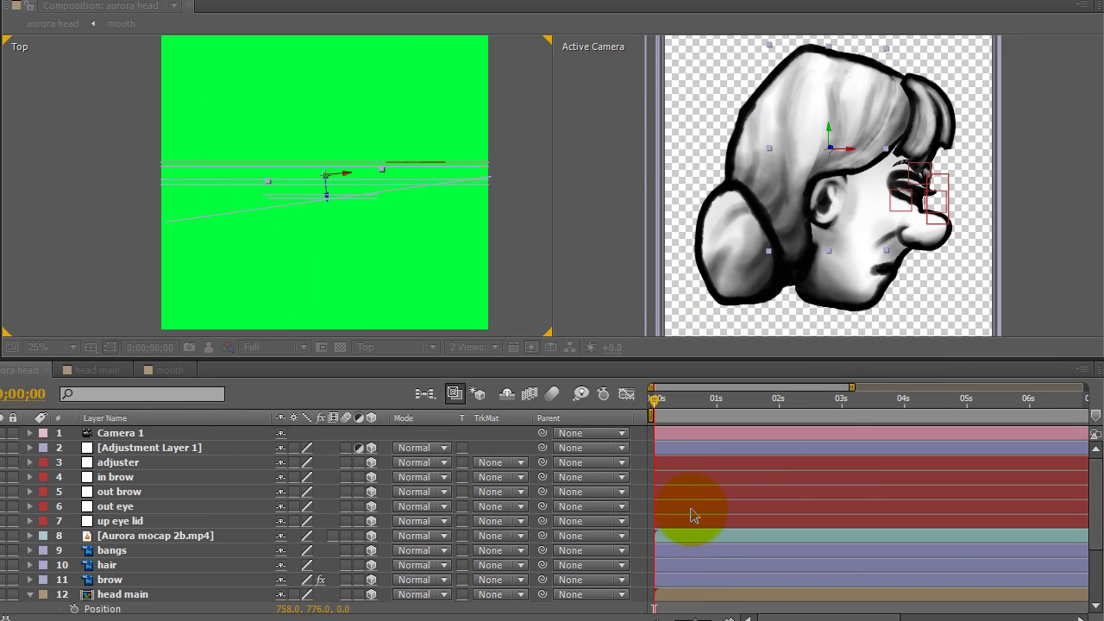
# Set Camera 1's Auto-Orient to Orient Towards Point of Interest and reveal its transform values.
pyautogui.rightClick(162, 431)
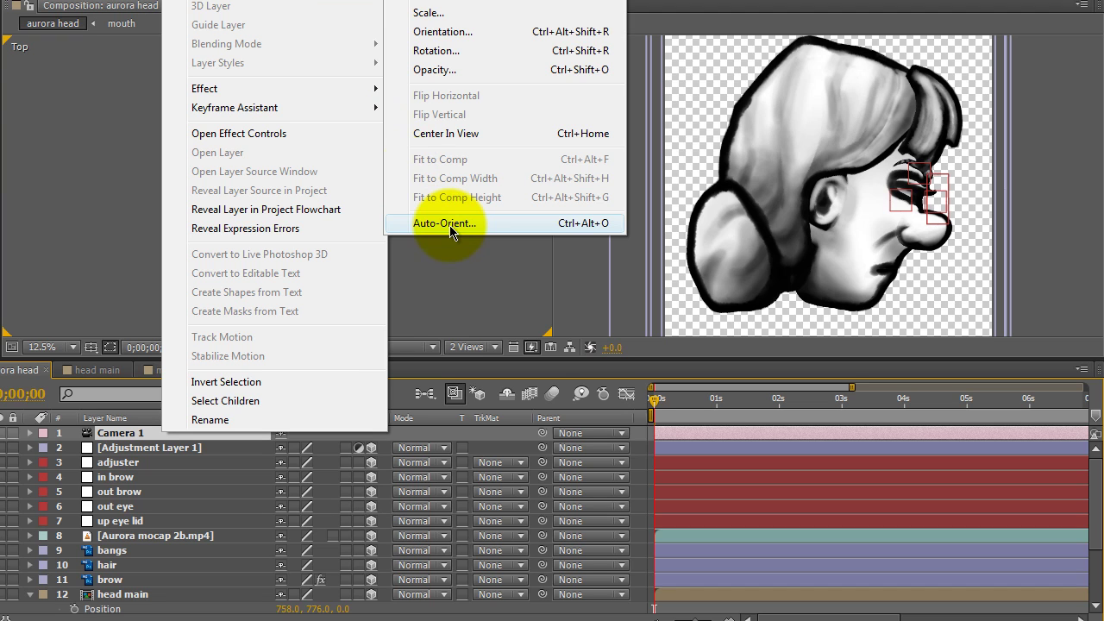
pyautogui.moveTo(327, 2)
pyautogui.click(452, 223)
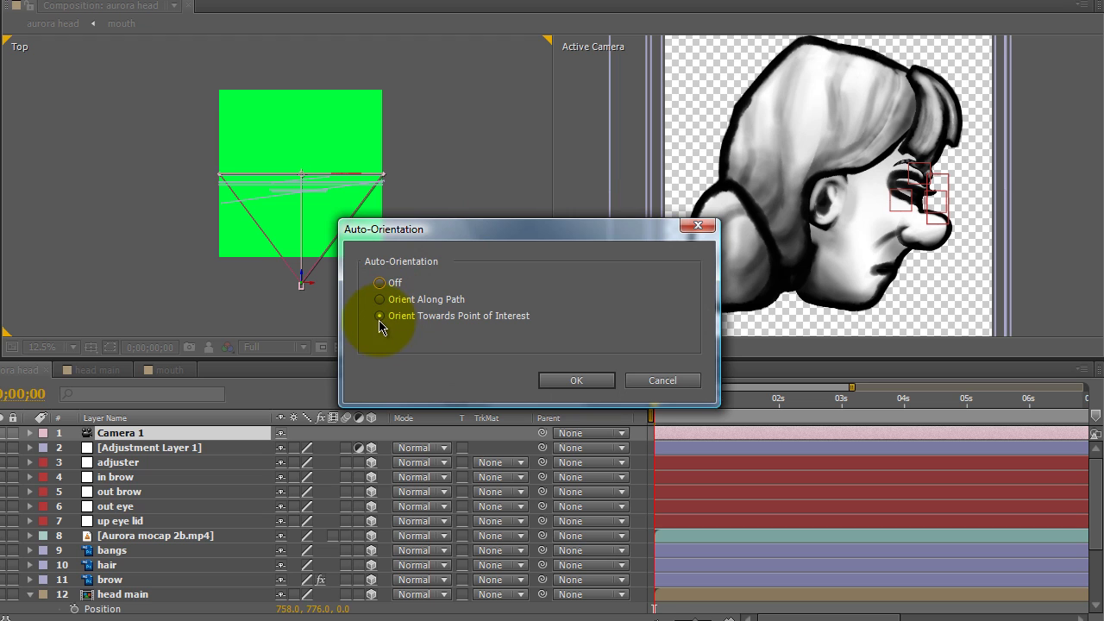
pyautogui.click(577, 382)
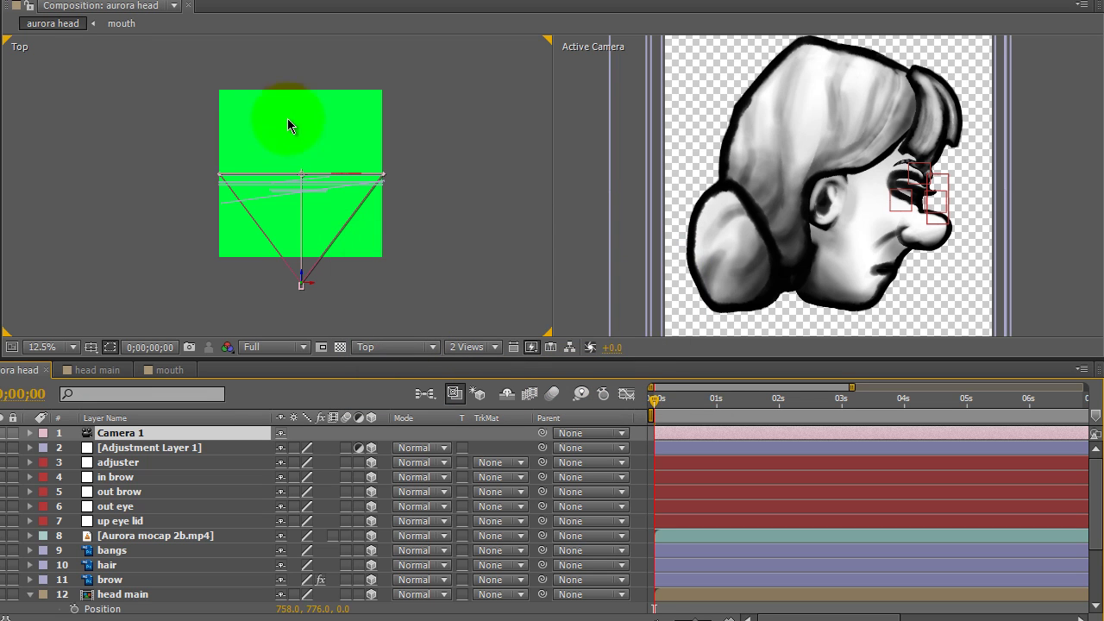
pyautogui.click(30, 433)
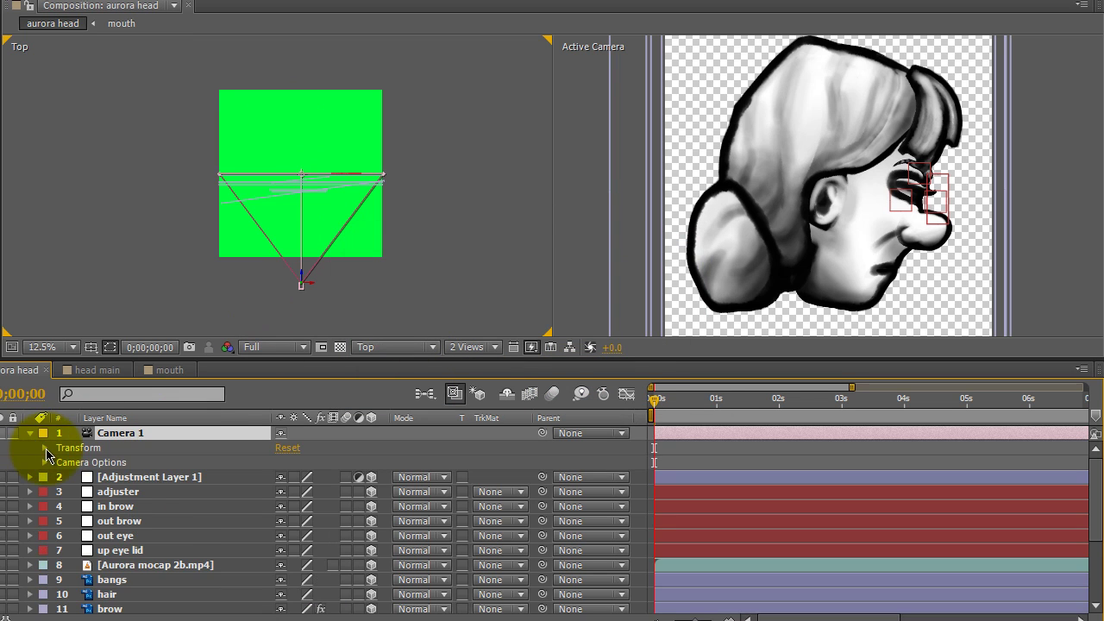
pyautogui.click(45, 449)
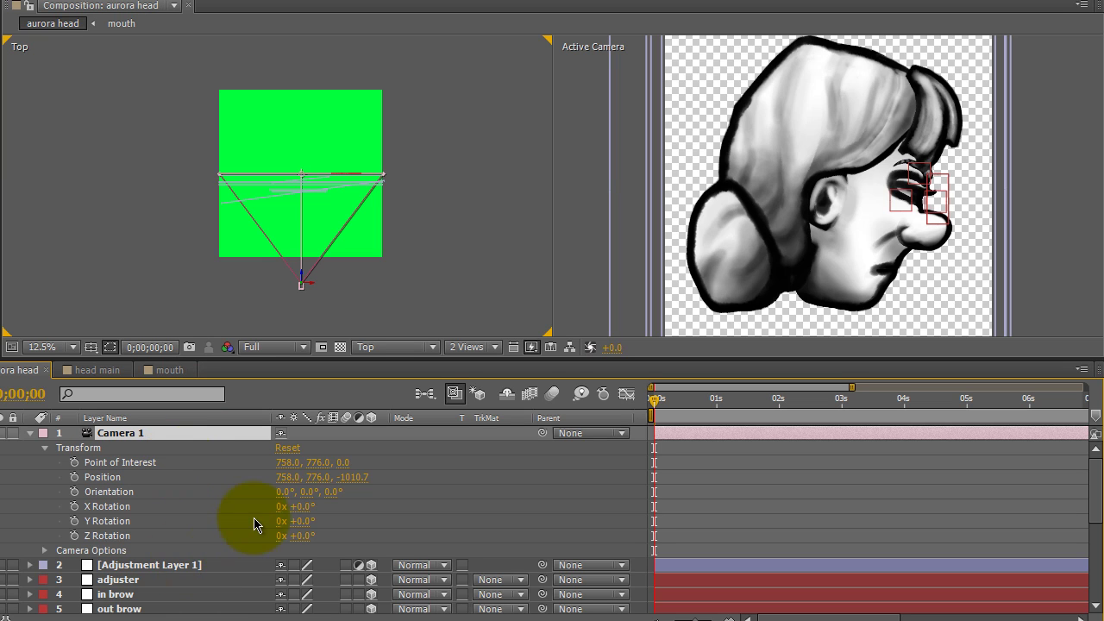
# Create a null object and duplicate it into three nulls.
pyautogui.rightClick(331, 593)
pyautogui.moveTo(443, 597)
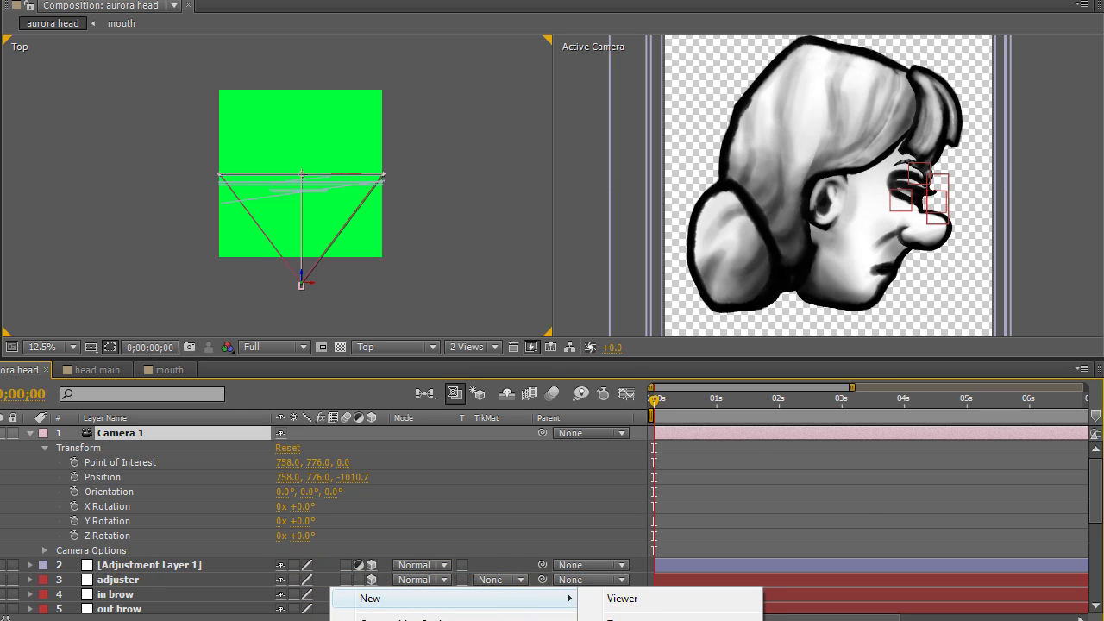
pyautogui.click(638, 619)
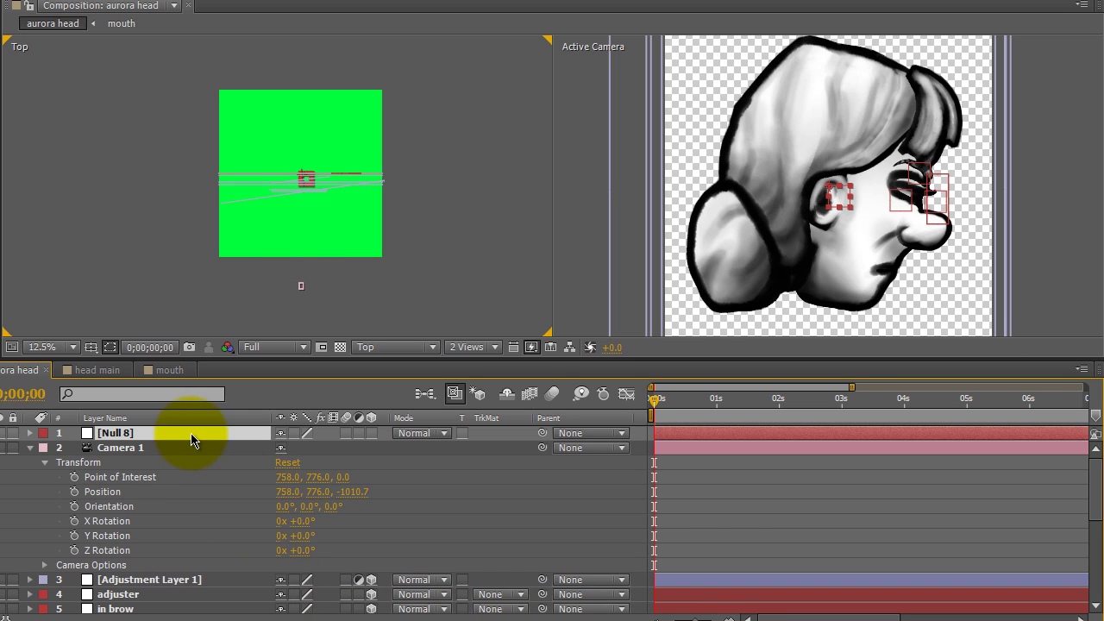
pyautogui.hotkey('ctrl', 'd')
pyautogui.hotkey('ctrl', 'd')
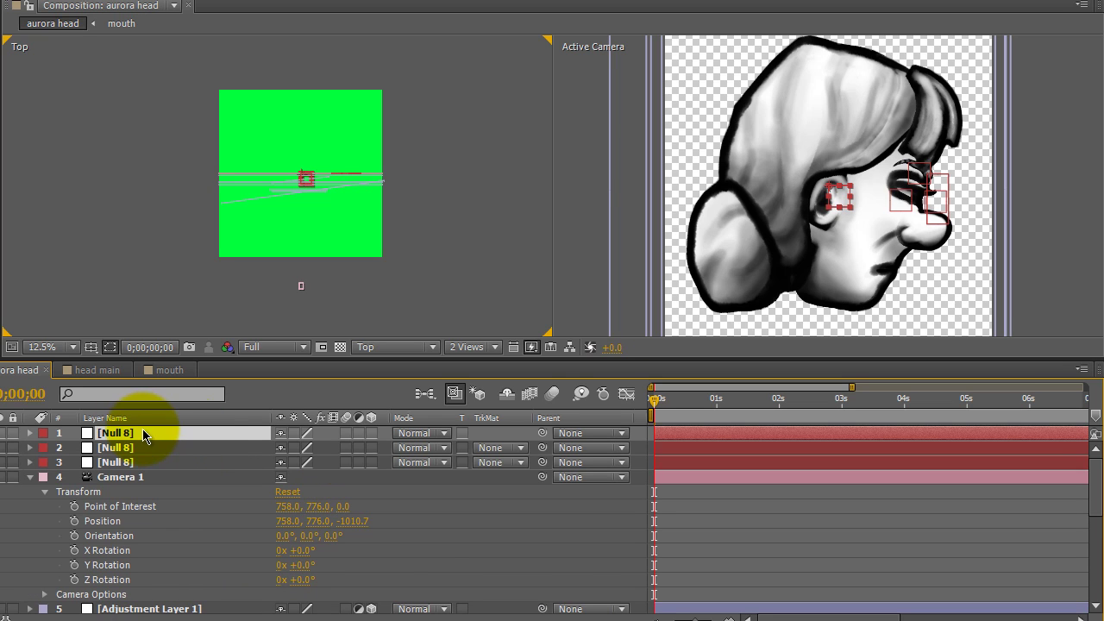
# Rename the nulls 'point of interest' and 'adjuster', then start naming the third.
pyautogui.press('Return')
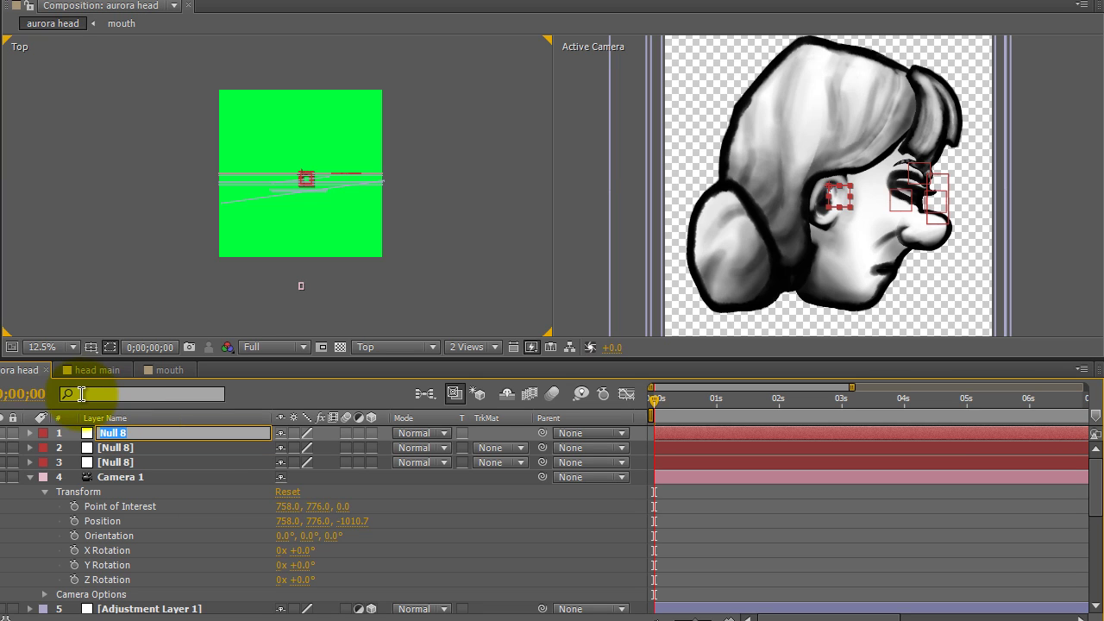
pyautogui.write('point of interest')
pyautogui.press('Return')
pyautogui.click(121, 448)
pyautogui.press('Return')
pyautogui.write('a')
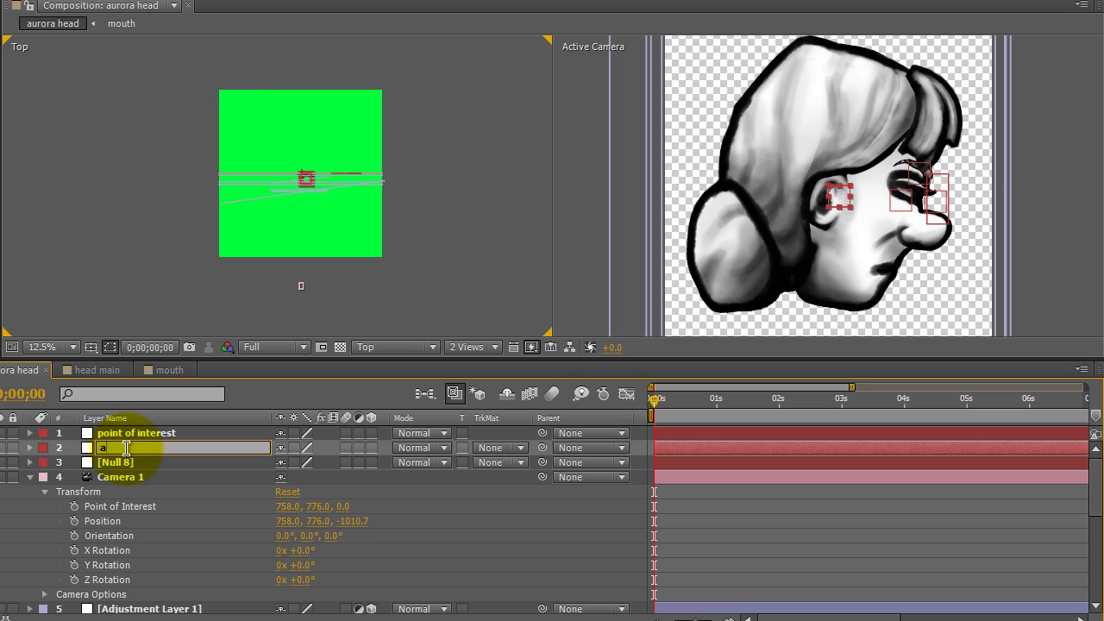
pyautogui.write('djuste')
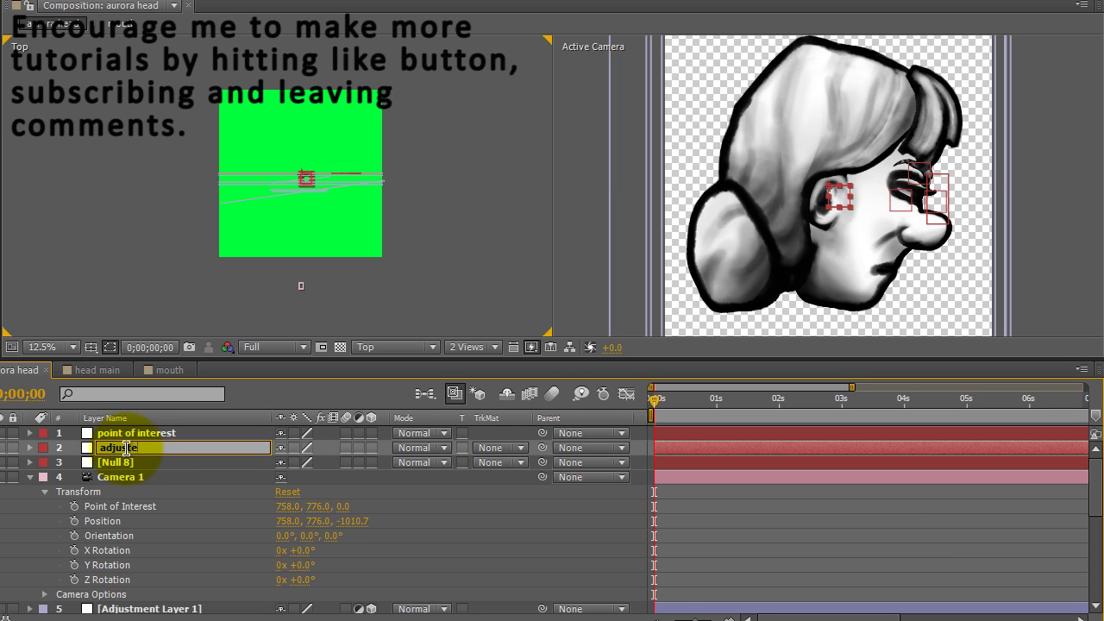
pyautogui.write('r')
pyautogui.click(127, 462)
pyautogui.press('Return')
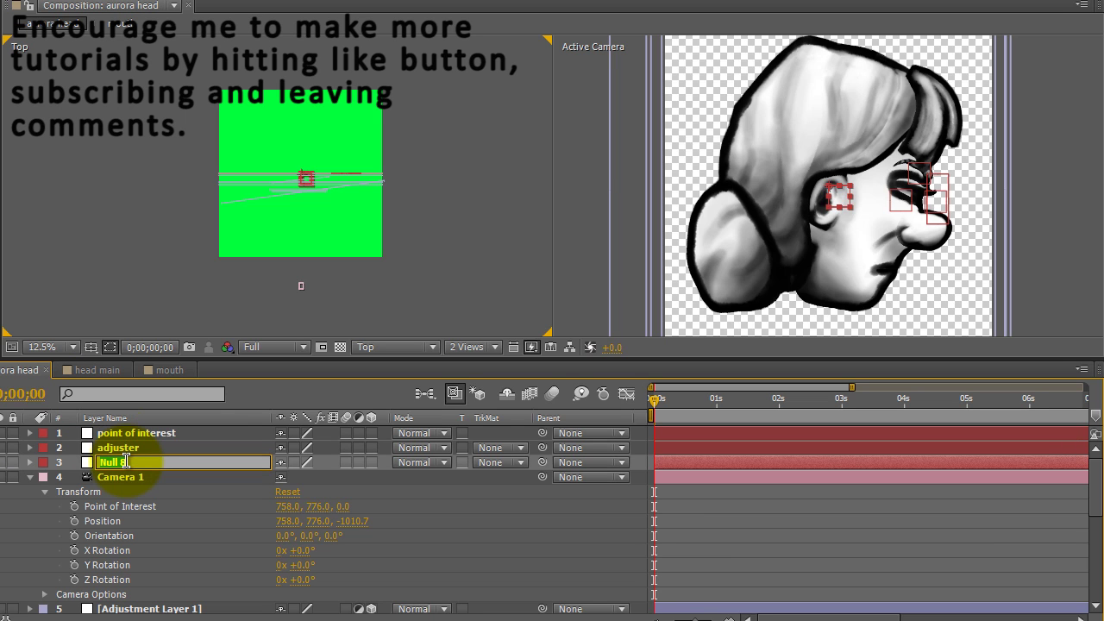
pyautogui.write('c')
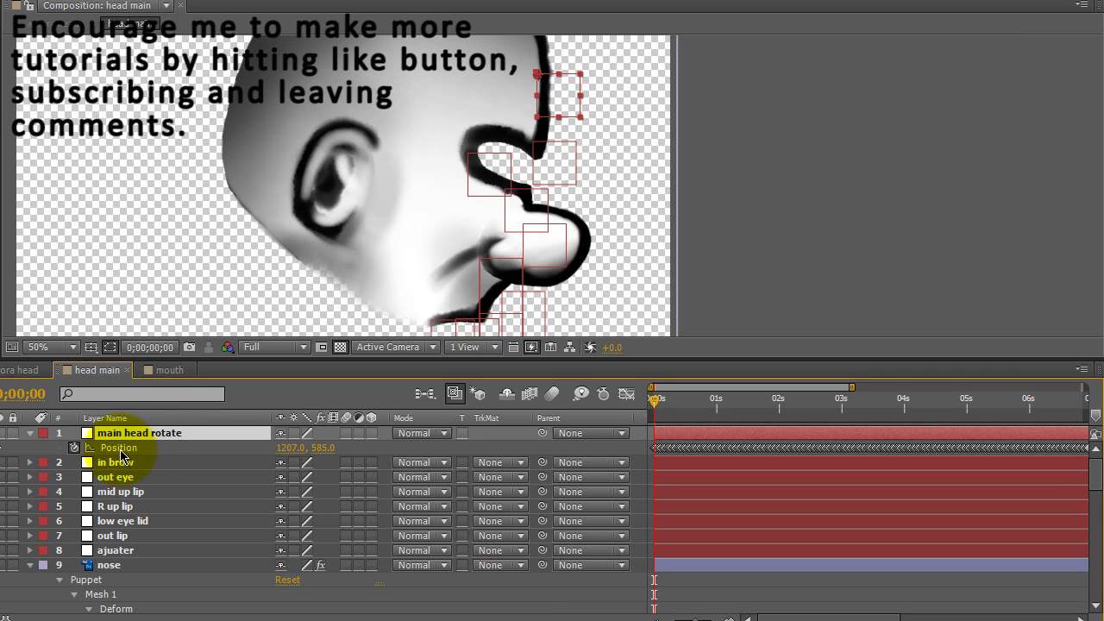
# Paste the main head rotate Position keyframes onto the camera null's Position.
pyautogui.click(121, 448)
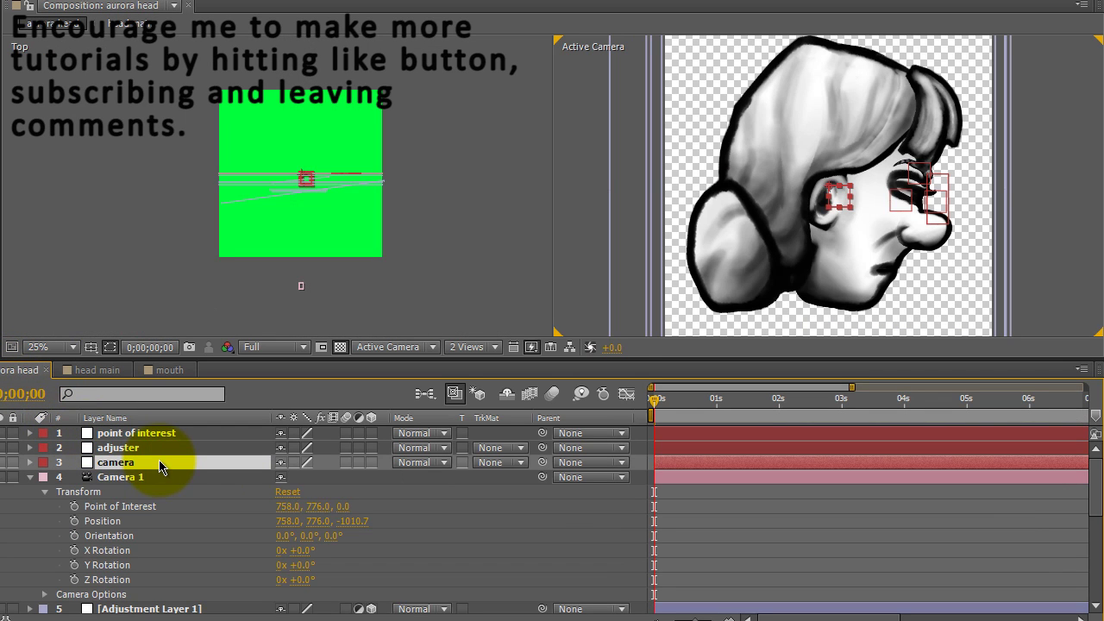
pyautogui.press('p')
pyautogui.click(105, 482)
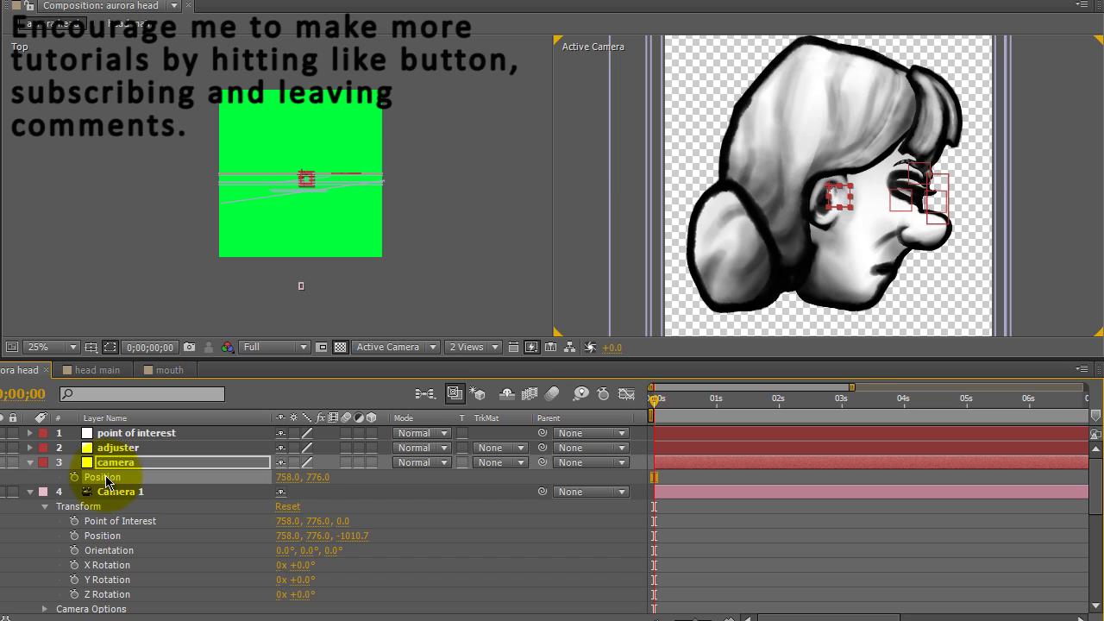
pyautogui.hotkey('ctrl', 'v')
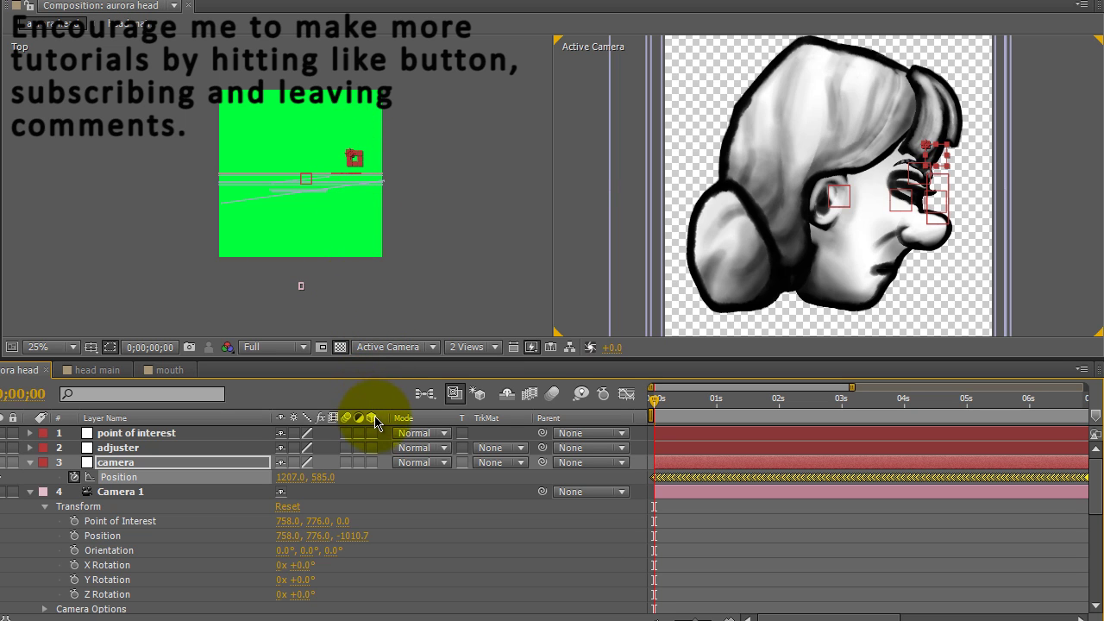
# Make the three nulls 3D and pull the camera null back in depth.
pyautogui.moveTo(375, 438); pyautogui.dragTo(373, 463)
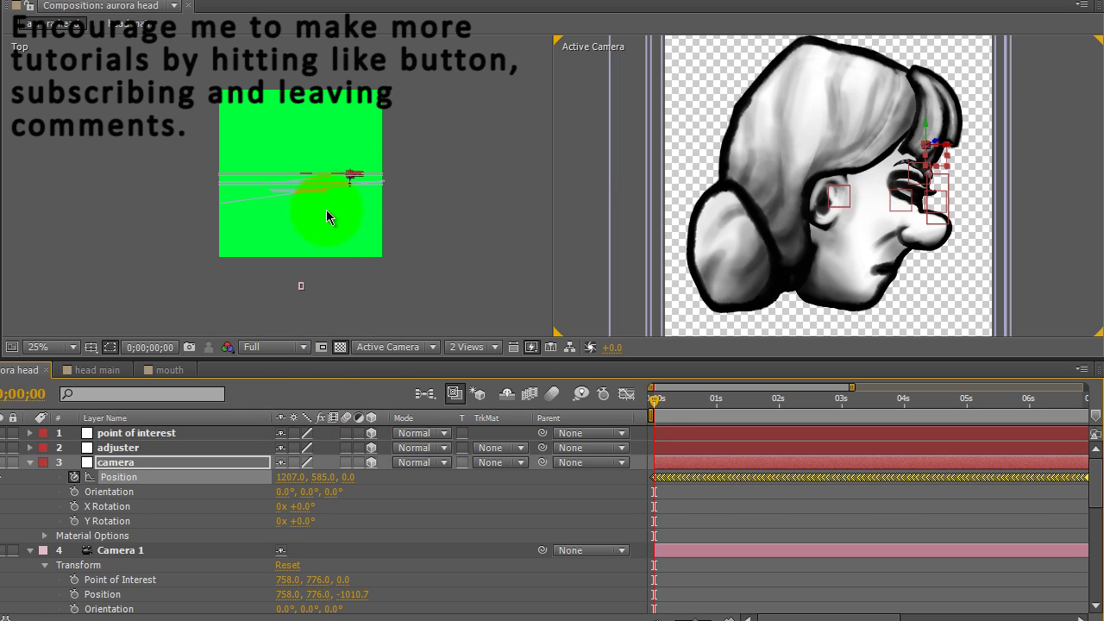
pyautogui.click(349, 263)
pyautogui.moveTo(350, 263); pyautogui.dragTo(345, 298)
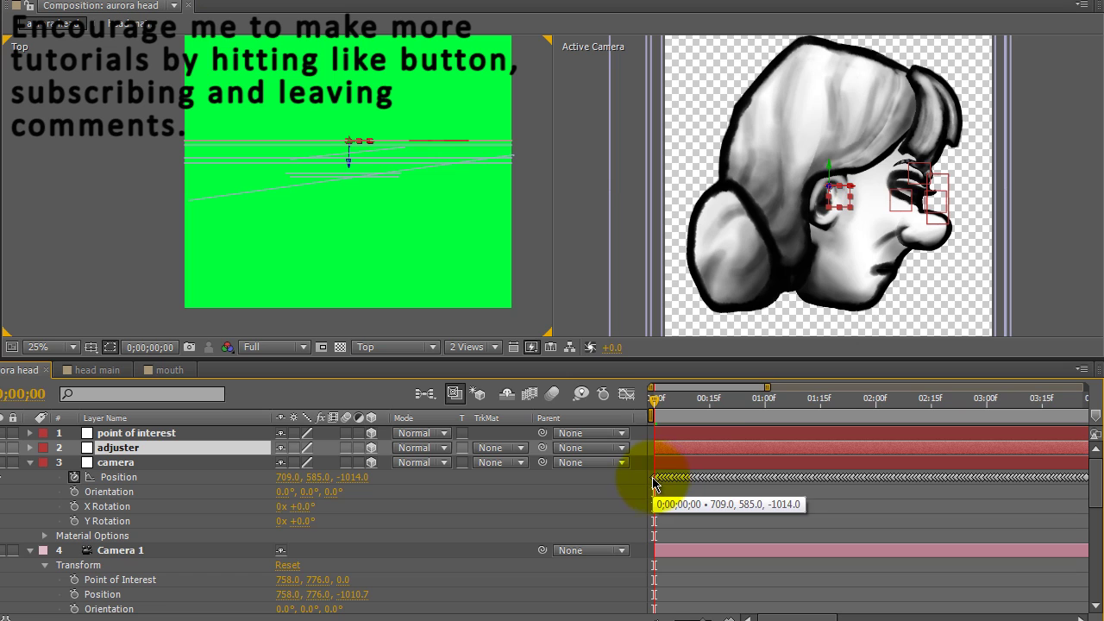
# Paste the camera null's first Position keyframe (709, 585, -1014) onto the adjuster.
pyautogui.click(653, 481)
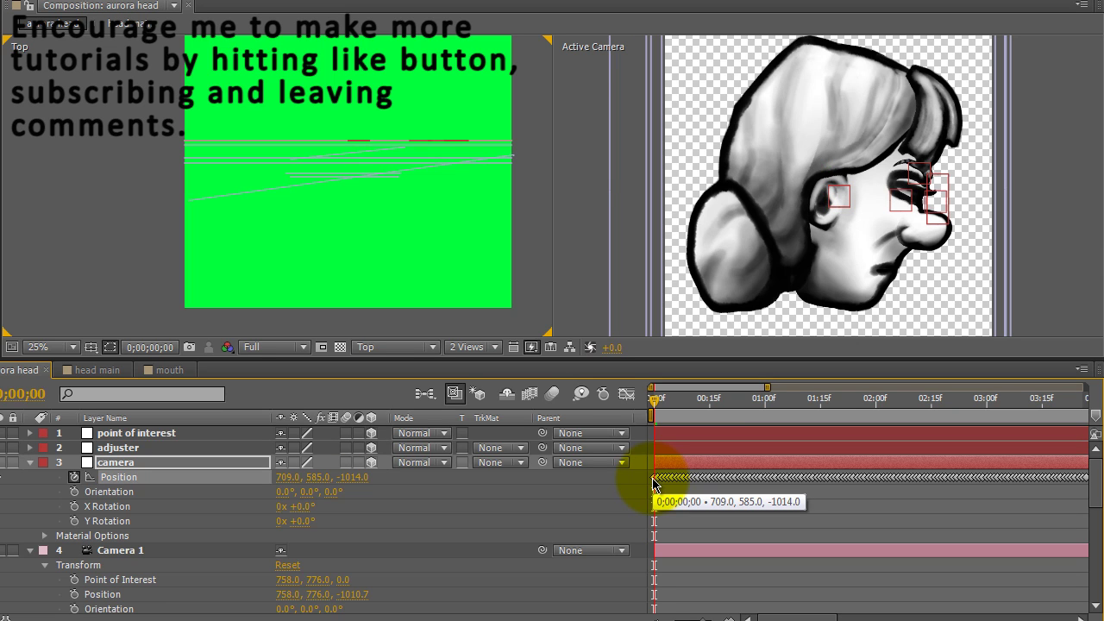
pyautogui.click(118, 447)
pyautogui.press('p')
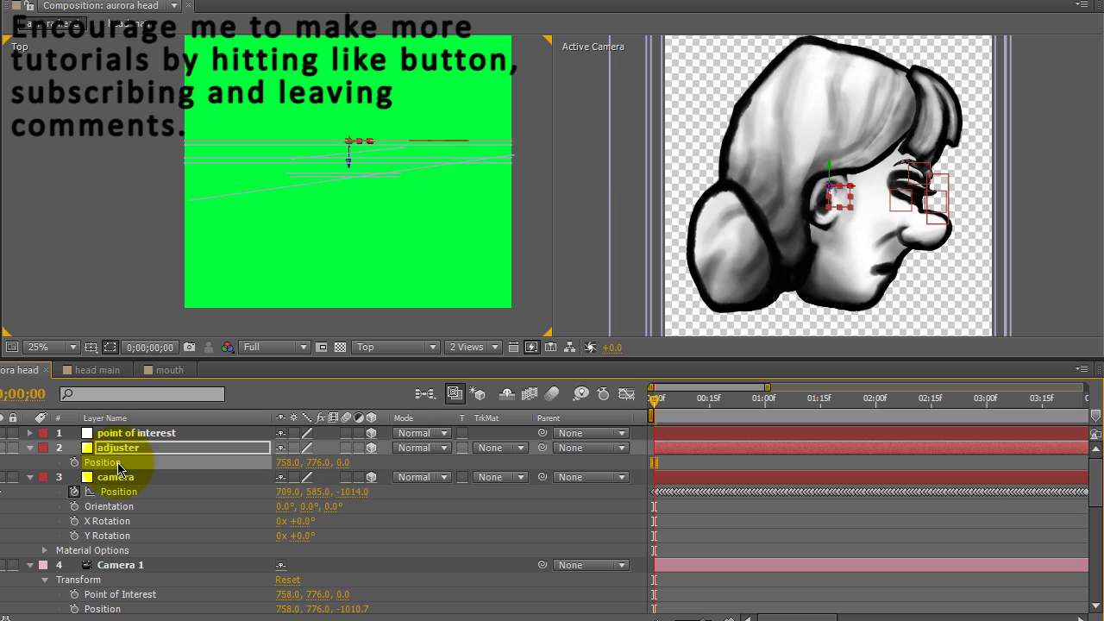
pyautogui.hotkey('ctrl', 'v')
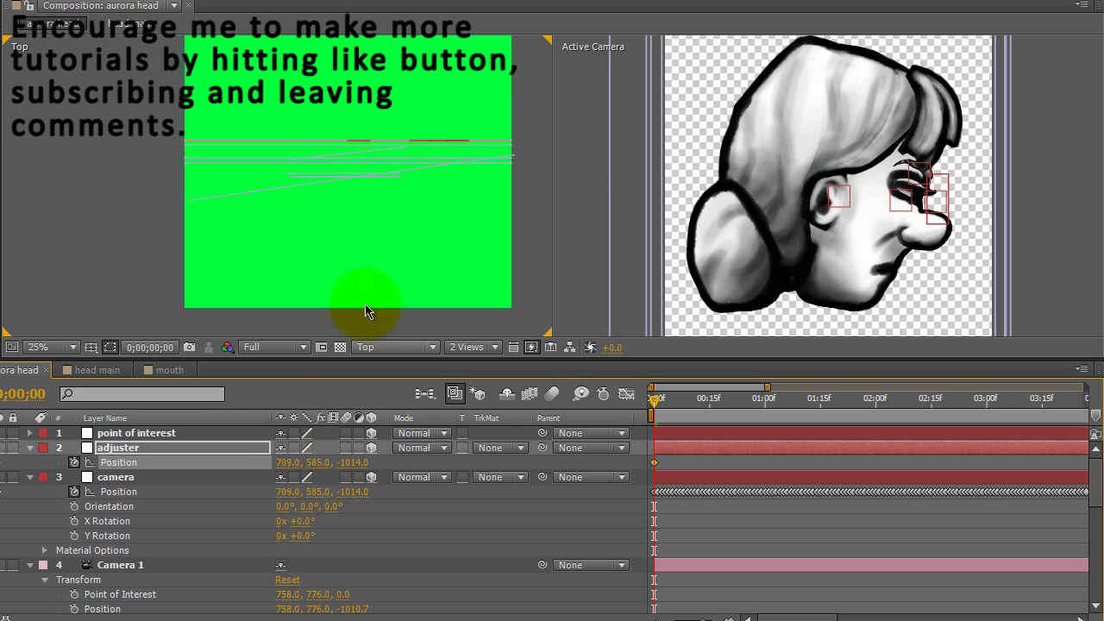
pyautogui.scroll(-4, 370, 205)
pyautogui.scroll(2, 353, 230)
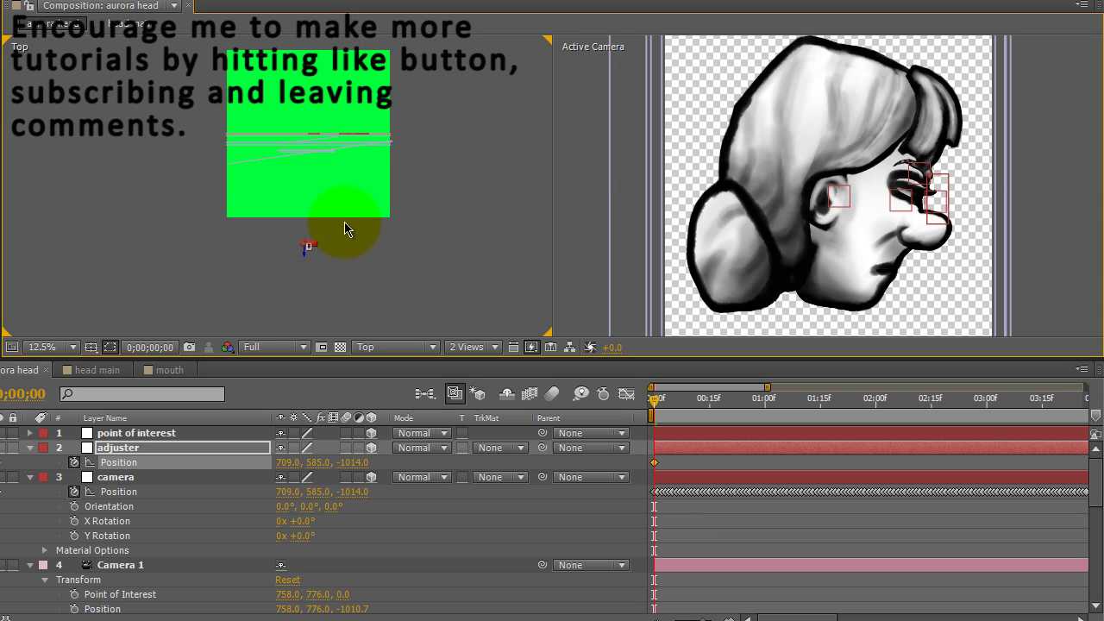
pyautogui.scroll(1, 345, 229)
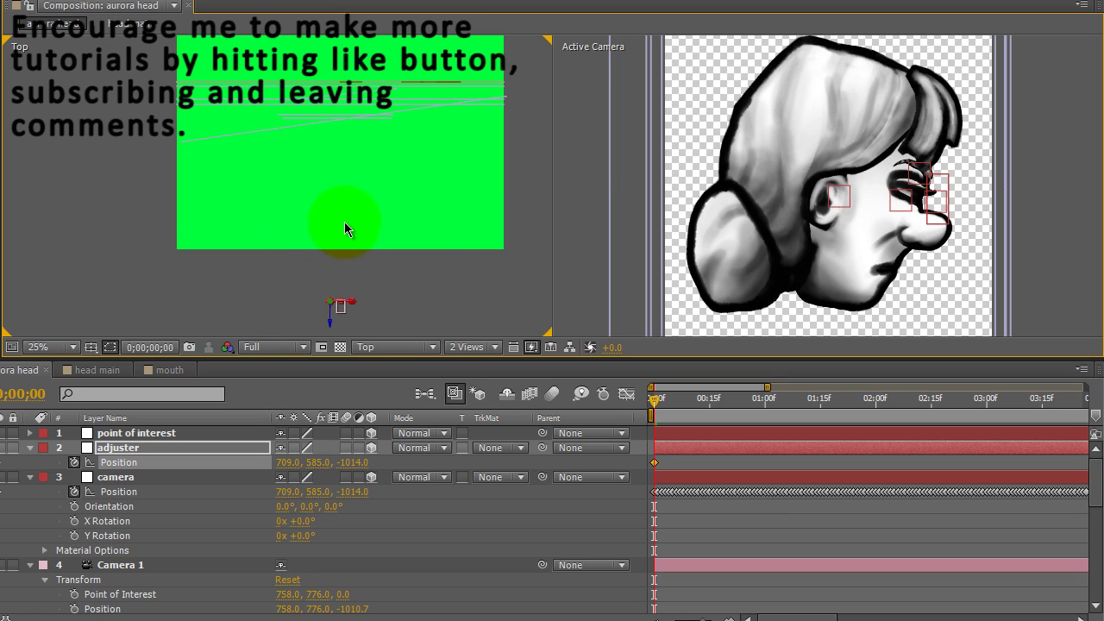
# Drag the point of interest null in the Top view to 818, 812, 368.
pyautogui.click(138, 435)
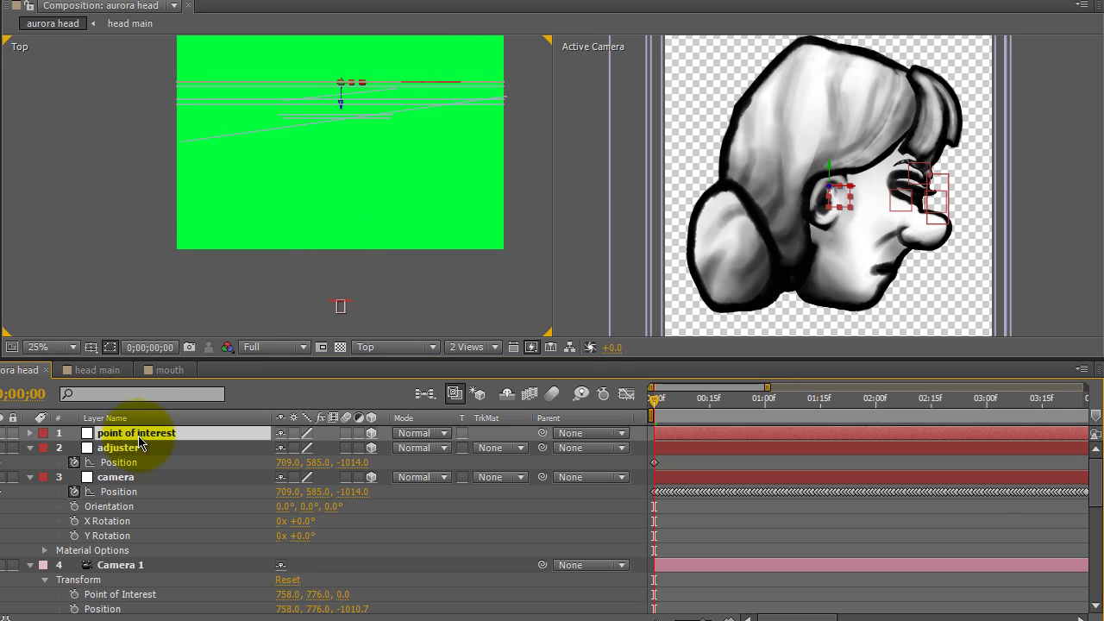
pyautogui.press('p')
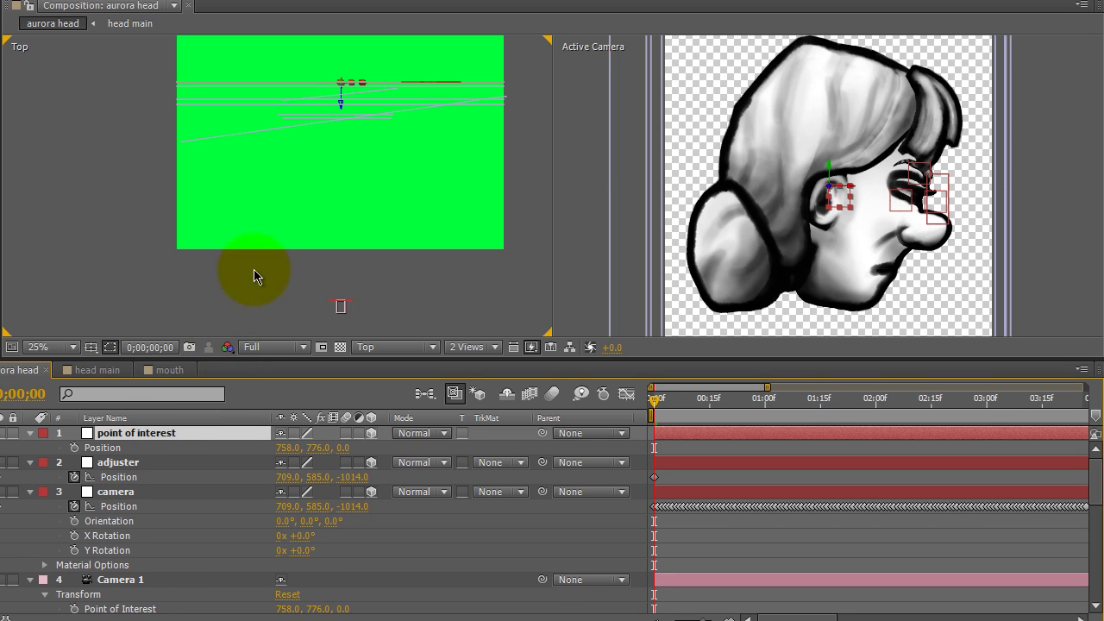
pyautogui.press(',')
pyautogui.moveTo(308, 140); pyautogui.dragTo(317, 115)
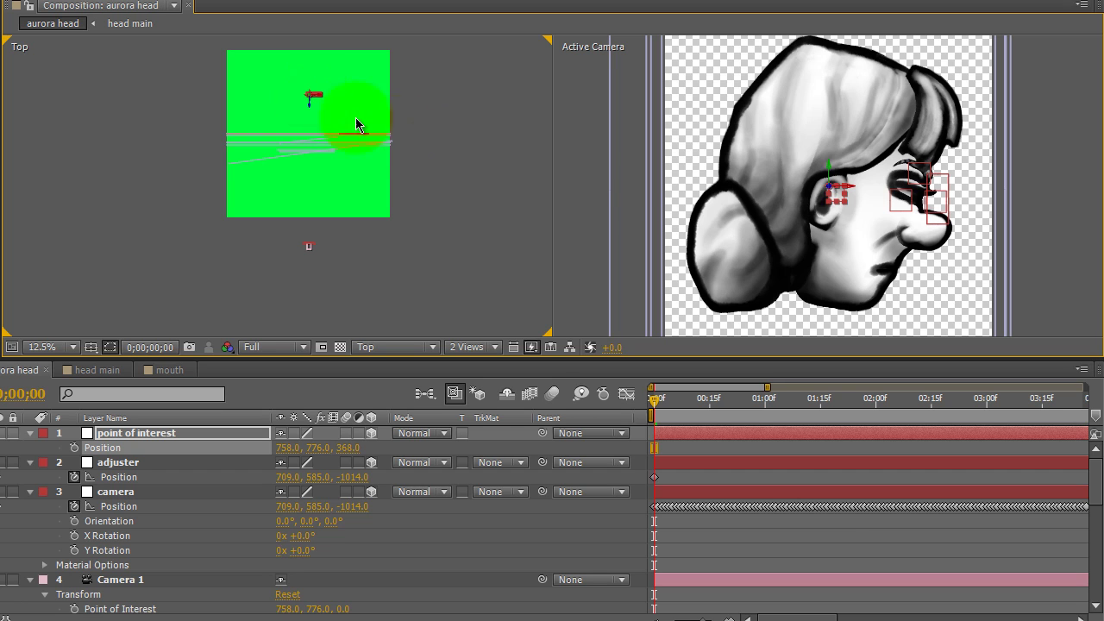
pyautogui.moveTo(850, 191)
pyautogui.mouseDown()
pyautogui.moveTo(867, 192)
pyautogui.moveTo(854, 180)
pyautogui.moveTo(843, 212)
pyautogui.mouseUp()
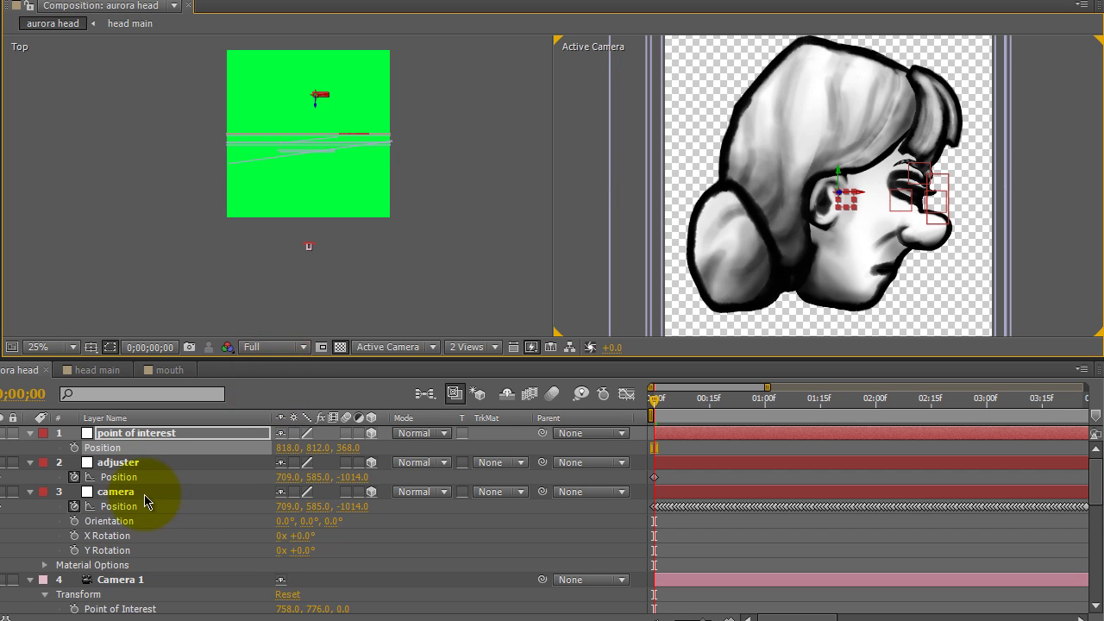
# Pickwhip Camera 1's Point of Interest expression to the point of interest null's Position.
pyautogui.scroll(-2, 173, 522)
pyautogui.click(119, 521)
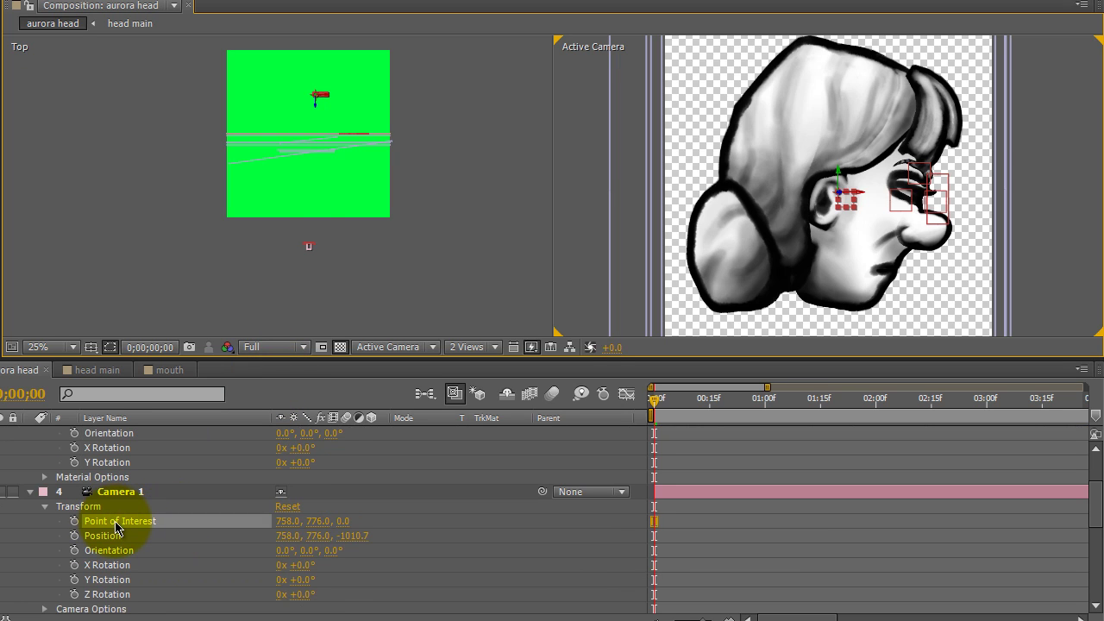
pyautogui.press('`')
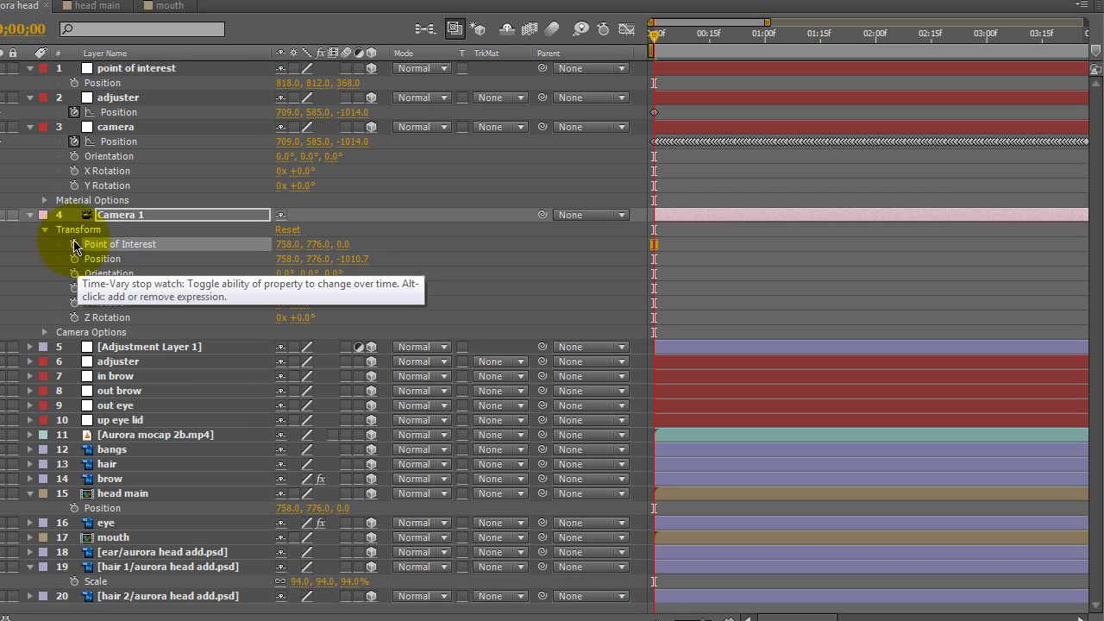
pyautogui.keyDown('alt'); pyautogui.click(74, 244); pyautogui.keyUp('alt')
pyautogui.moveTo(324, 259); pyautogui.dragTo(108, 88)
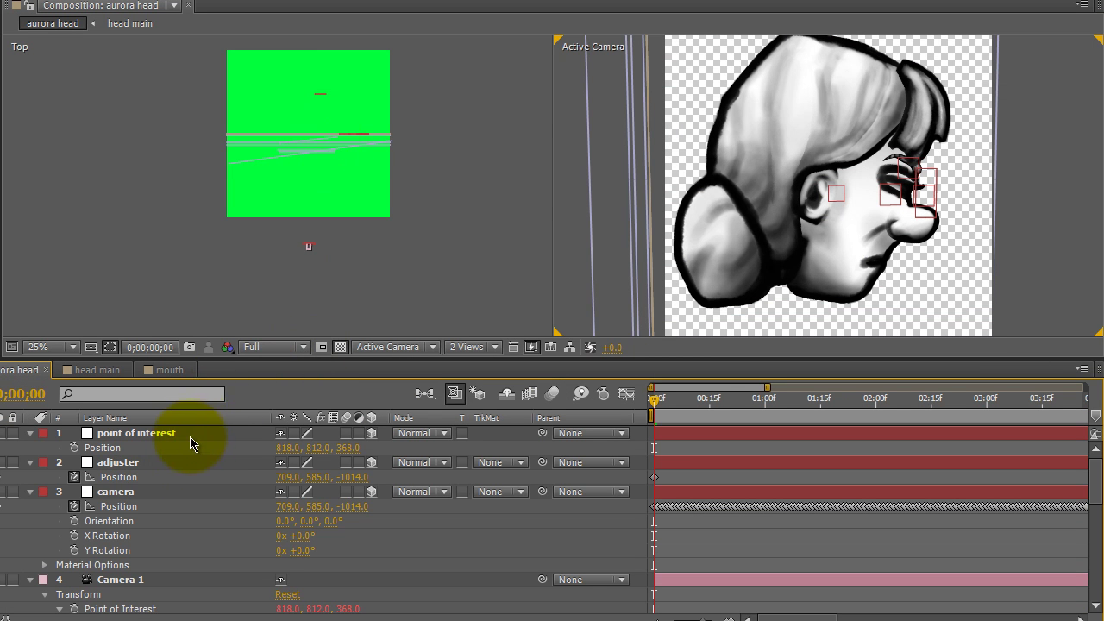
# Shift the point of interest null sideways to 738, 812, 368.
pyautogui.click(159, 441)
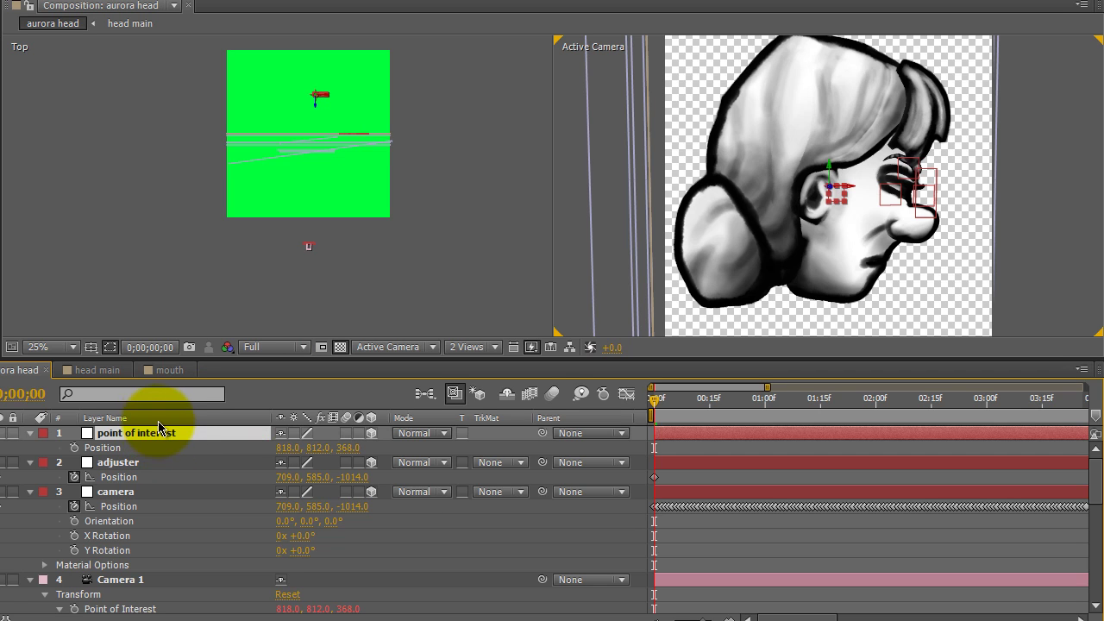
pyautogui.click(322, 97)
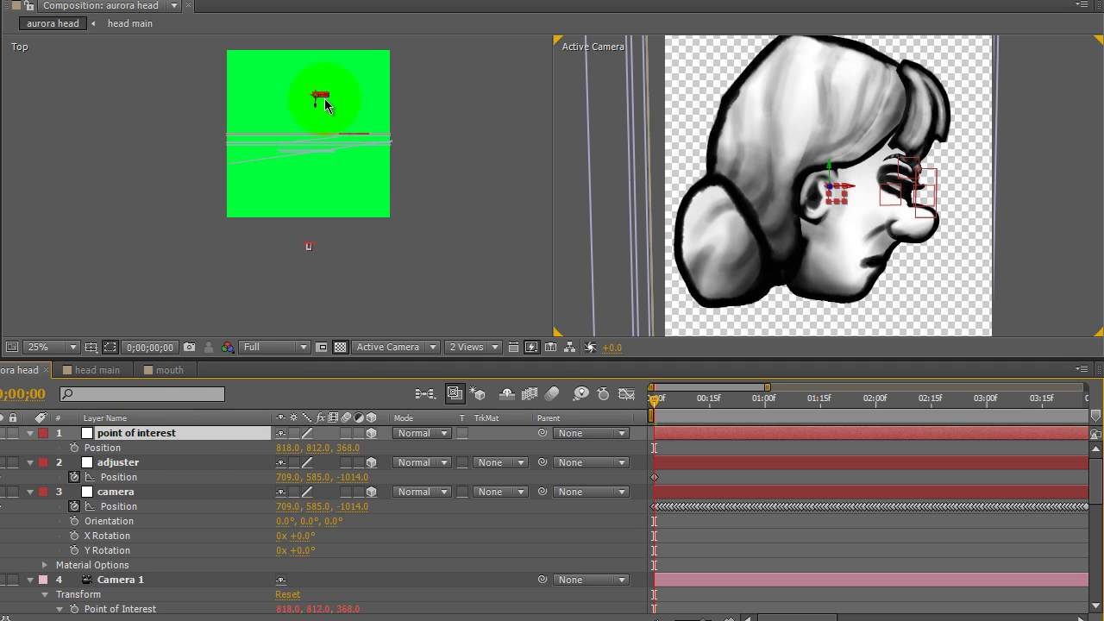
pyautogui.moveTo(313, 100)
pyautogui.mouseDown()
pyautogui.moveTo(278, 98)
pyautogui.moveTo(326, 97)
pyautogui.moveTo(315, 97)
pyautogui.mouseUp()
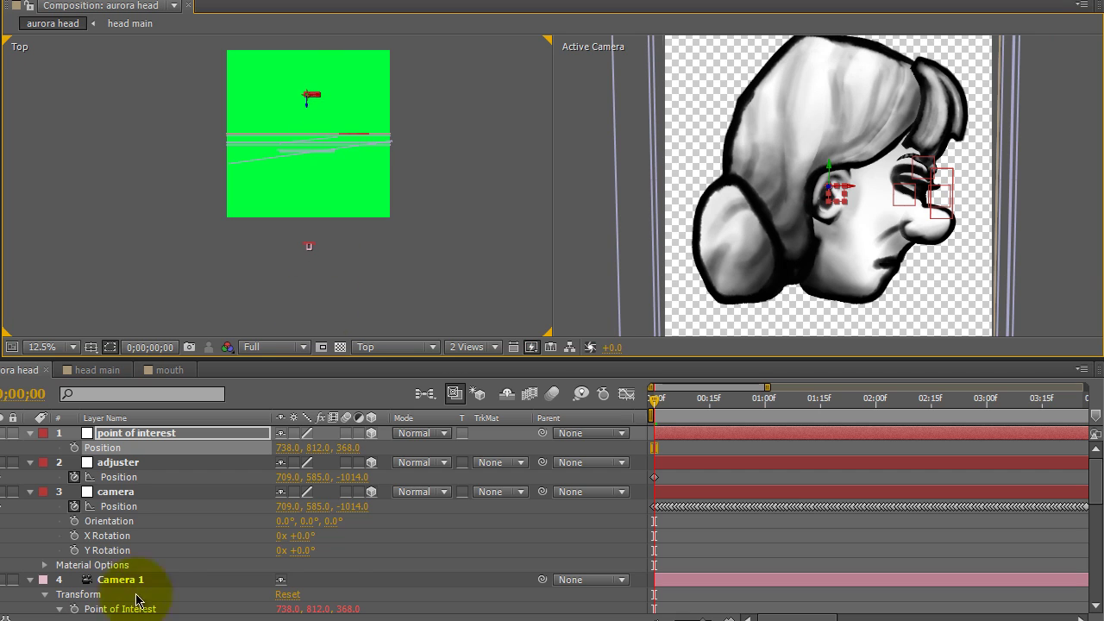
# Link Camera 1's Position to thisComp.layer("camera").transform.position with an expression.
pyautogui.scroll(-3, 155, 572)
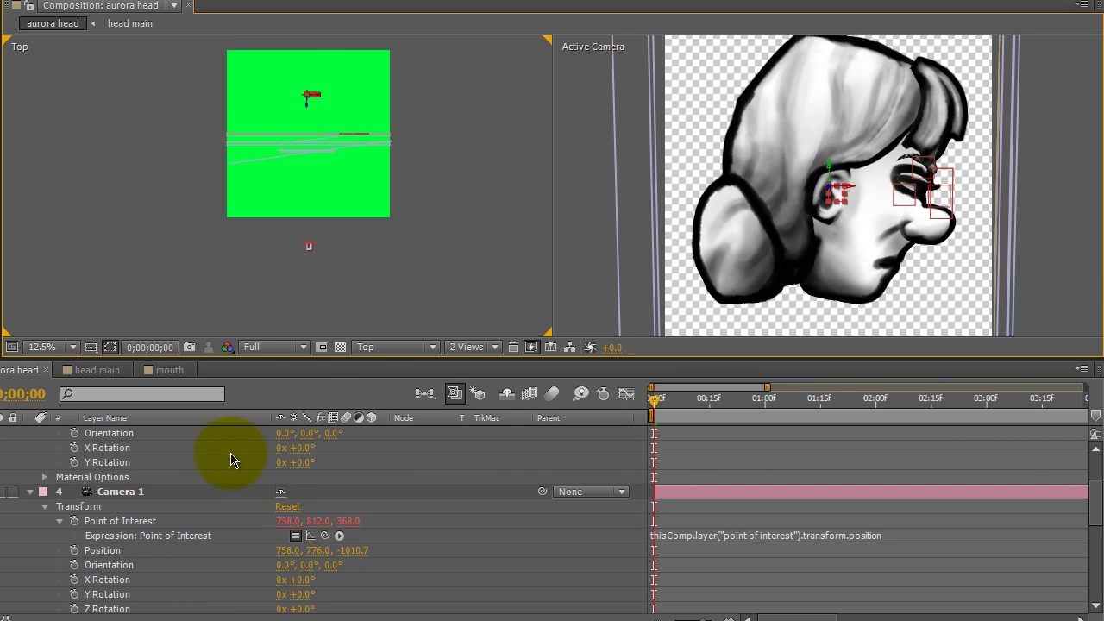
pyautogui.press('`')
pyautogui.keyDown('alt'); pyautogui.click(74, 268); pyautogui.keyUp('alt')
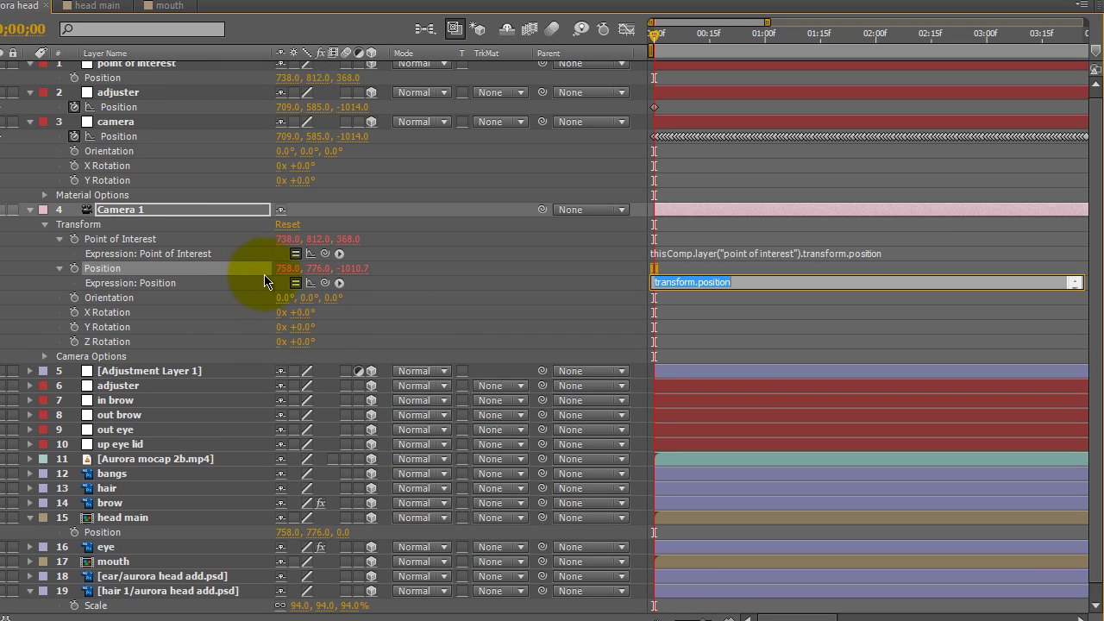
pyautogui.moveTo(325, 284); pyautogui.dragTo(121, 143)
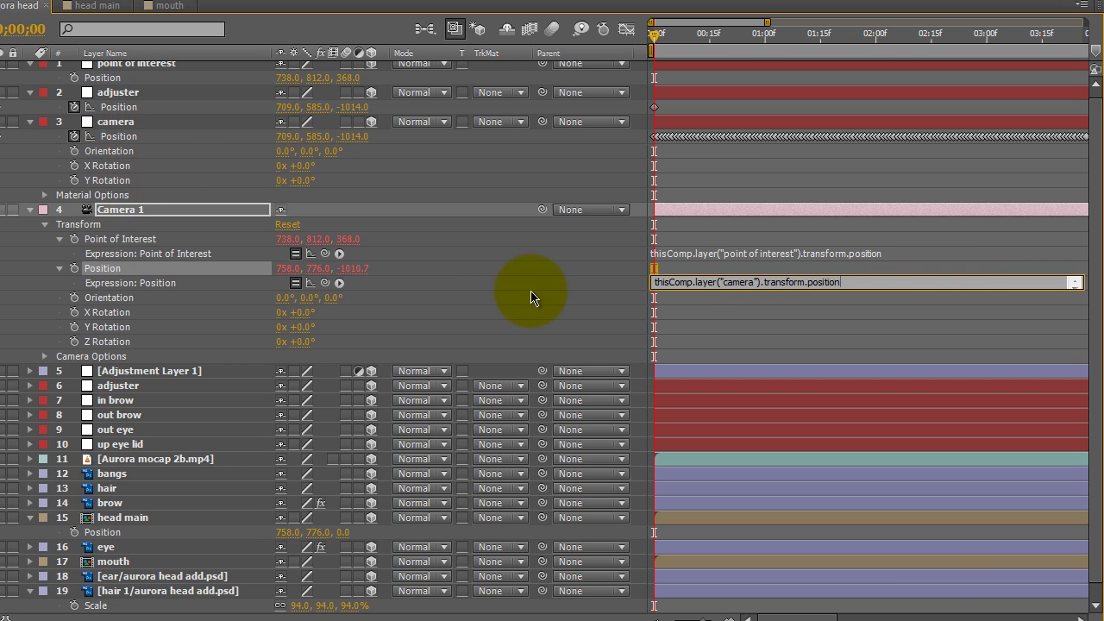
pyautogui.click(118, 136)
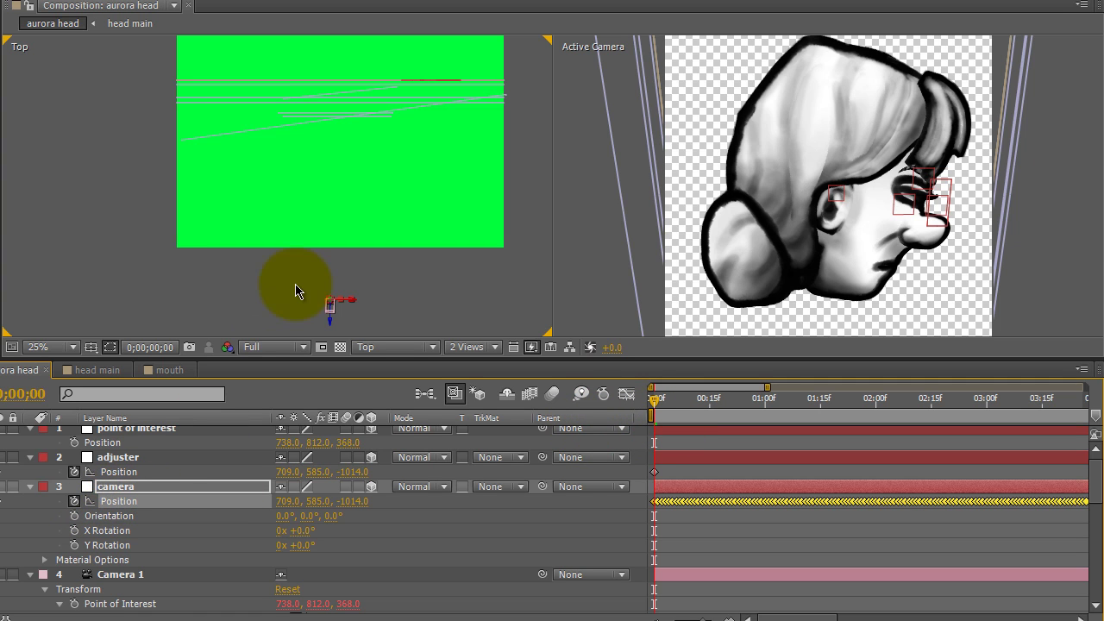
# Move the camera null and scrub the adjuster so both start at 709, 725, -1014.
pyautogui.click(338, 305)
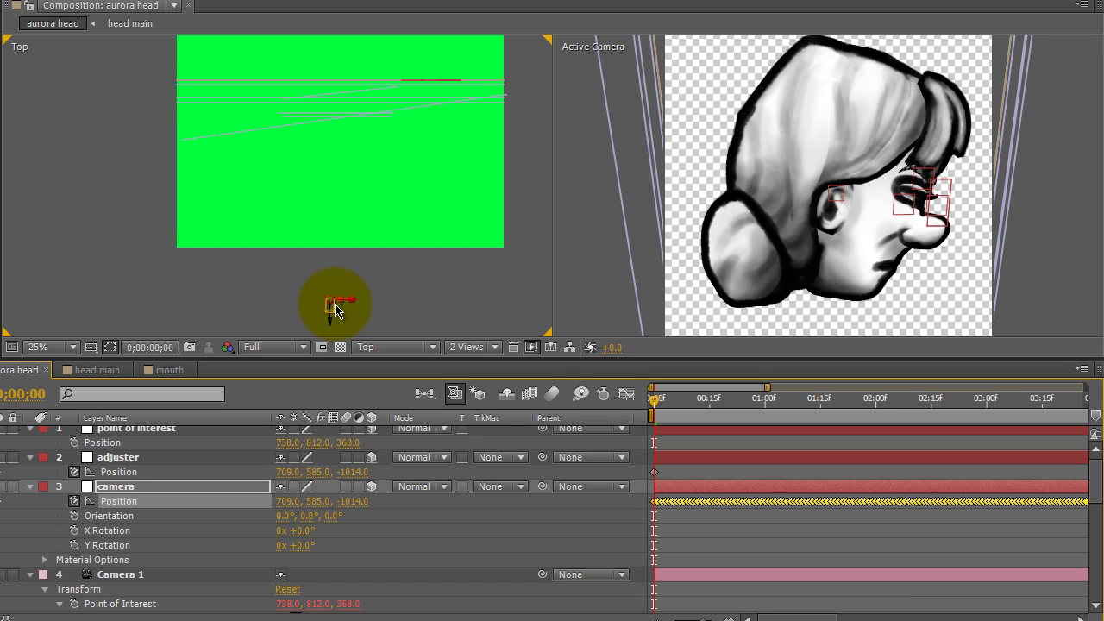
pyautogui.moveTo(335, 307); pyautogui.dragTo(339, 342)
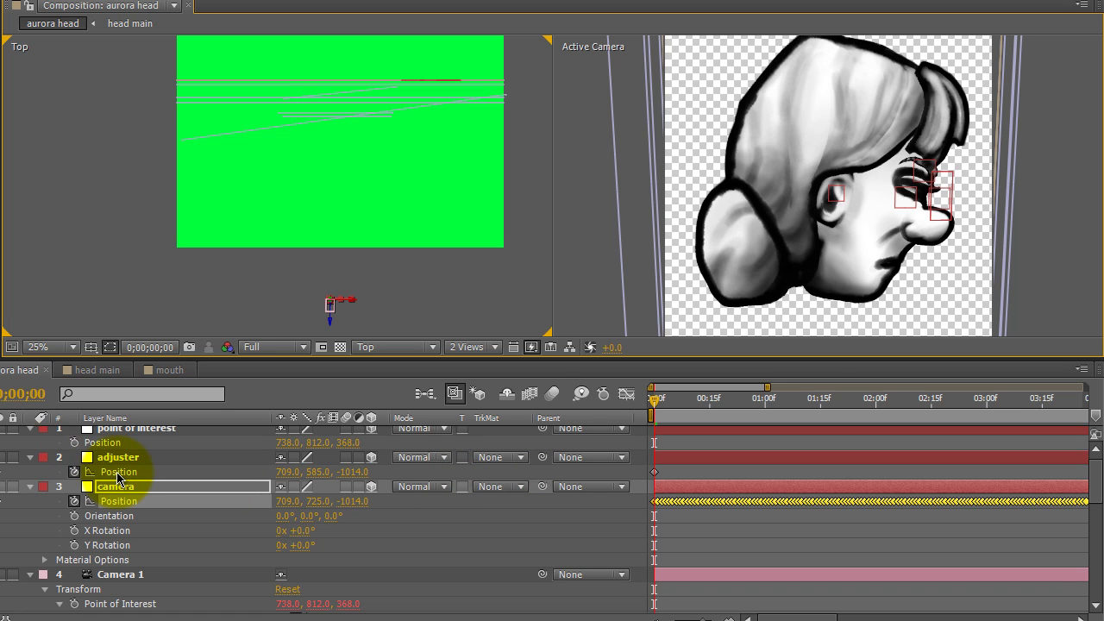
pyautogui.moveTo(118, 478); pyautogui.dragTo(118, 475)
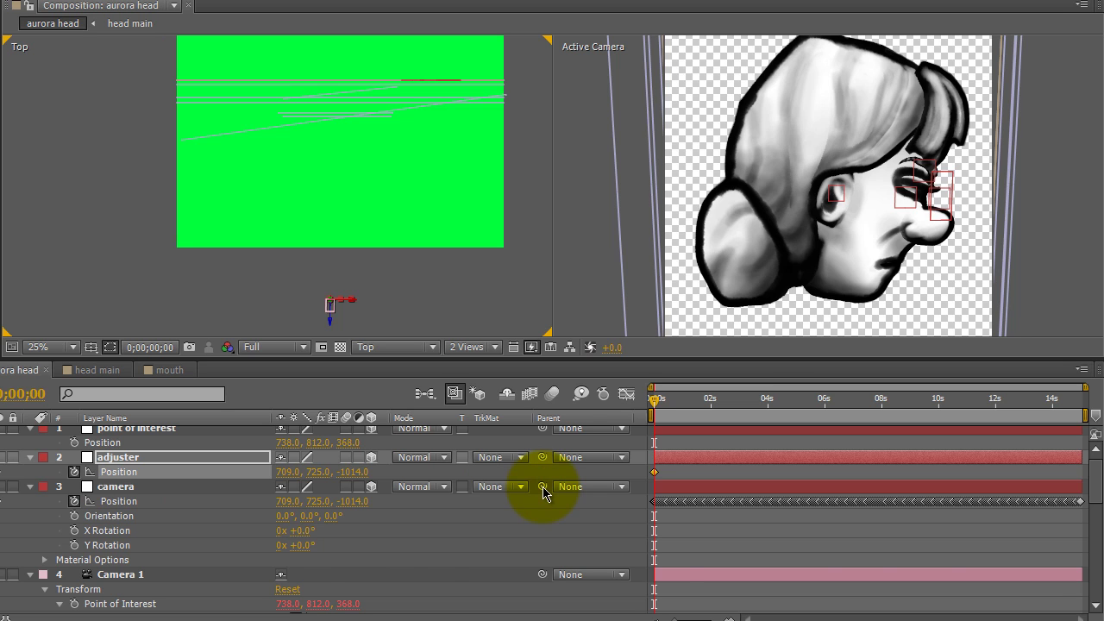
# Pick-whip the camera null's Parent to the adjuster so it reads 2. adjuster.
pyautogui.moveTo(542, 487); pyautogui.dragTo(111, 462)
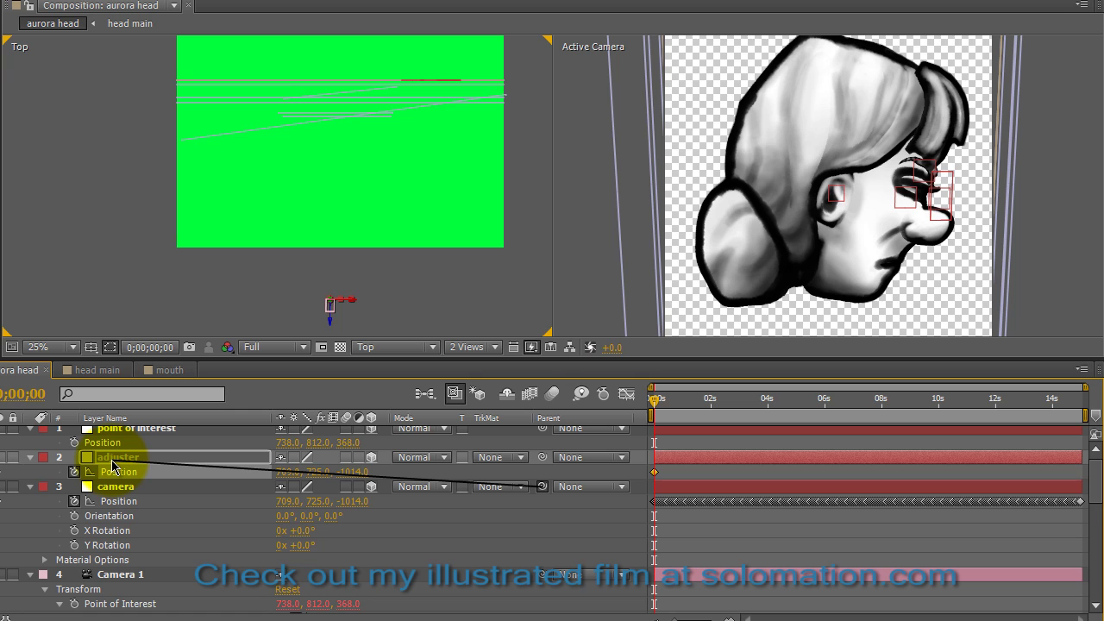
pyautogui.moveTo(111, 460); pyautogui.dragTo(121, 460)
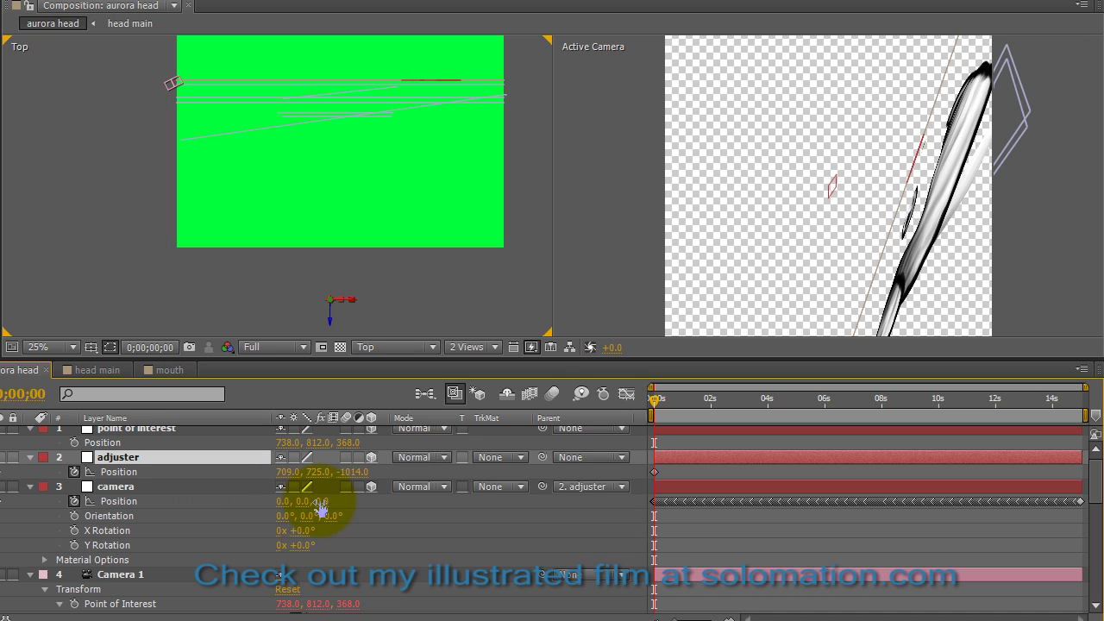
# Set the adjuster null's Scale to -100, -100 to flip it.
pyautogui.press('s')
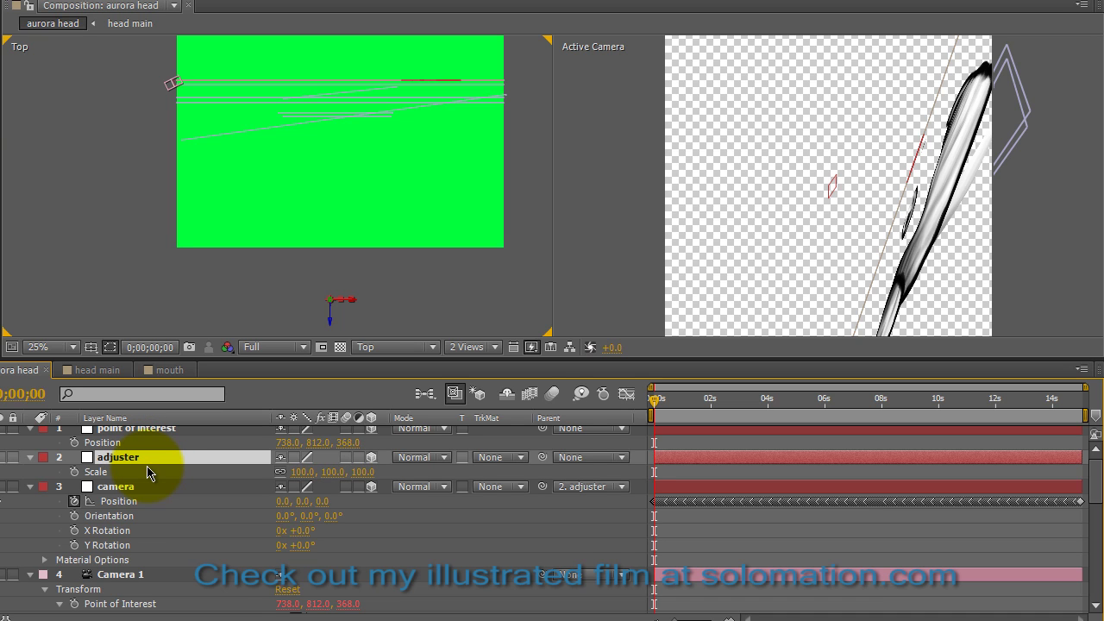
pyautogui.click(301, 471)
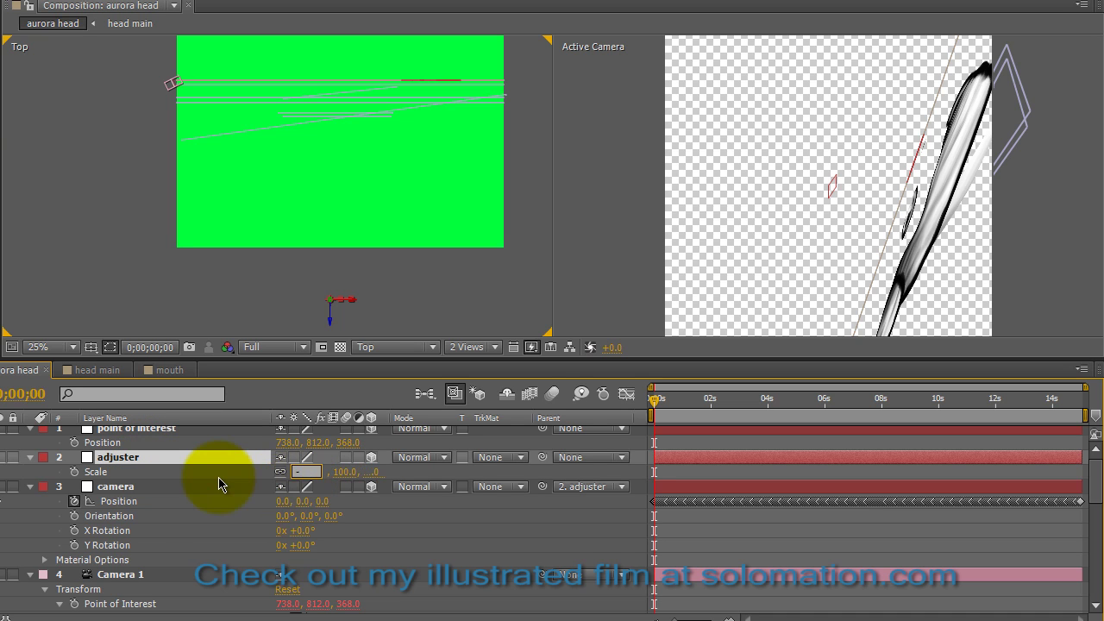
pyautogui.write('-100')
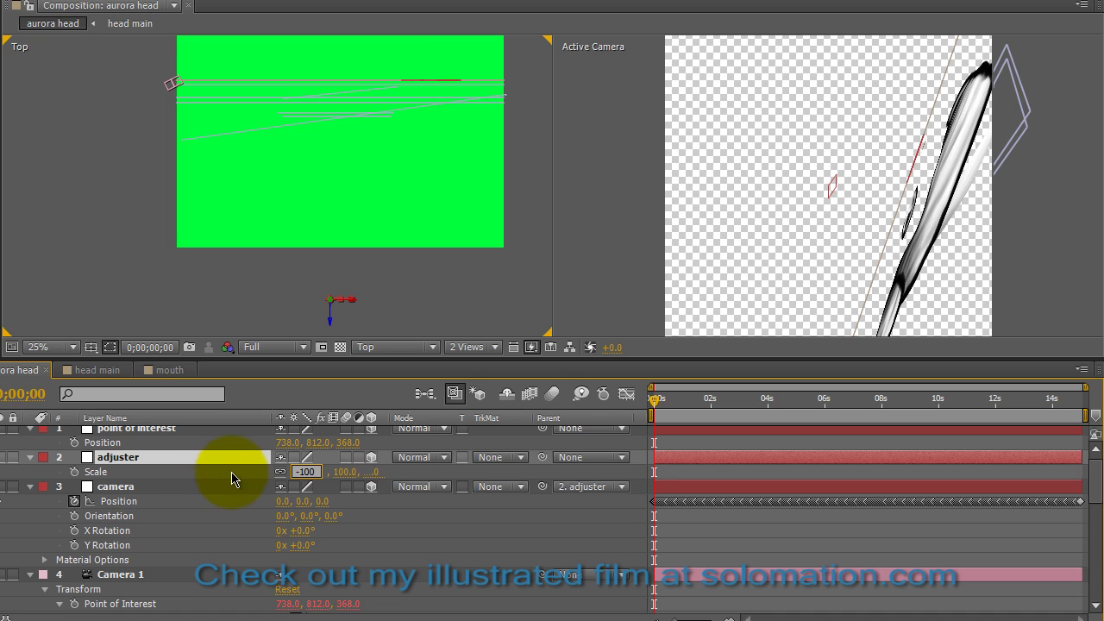
pyautogui.click(232, 477)
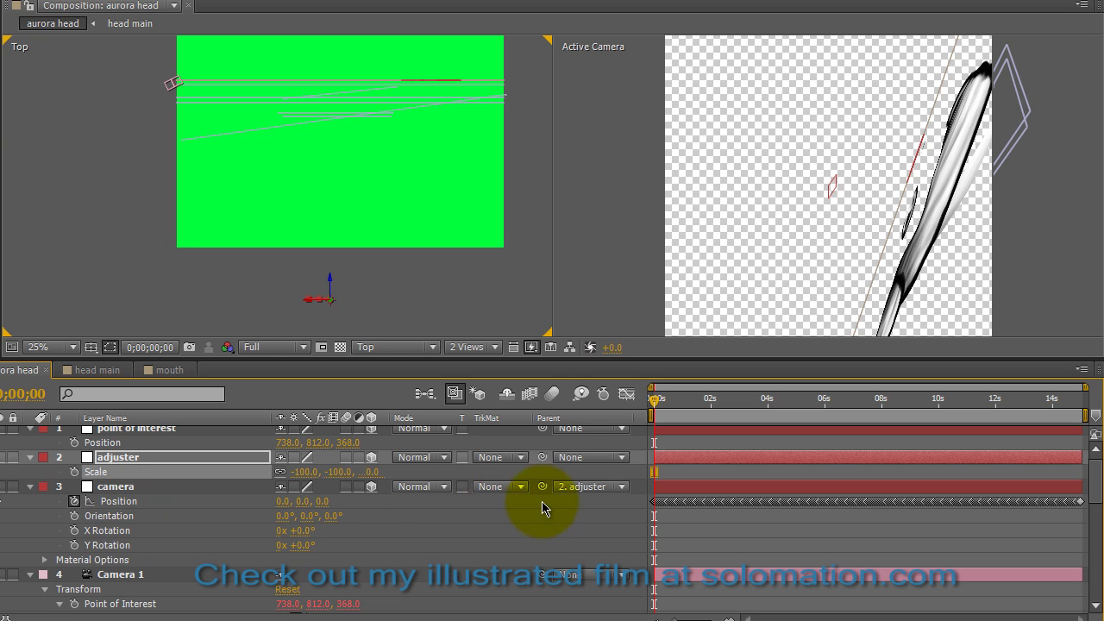
# Check the camera null's Parent list and close it, keeping the adjuster as parent.
pyautogui.click(622, 486)
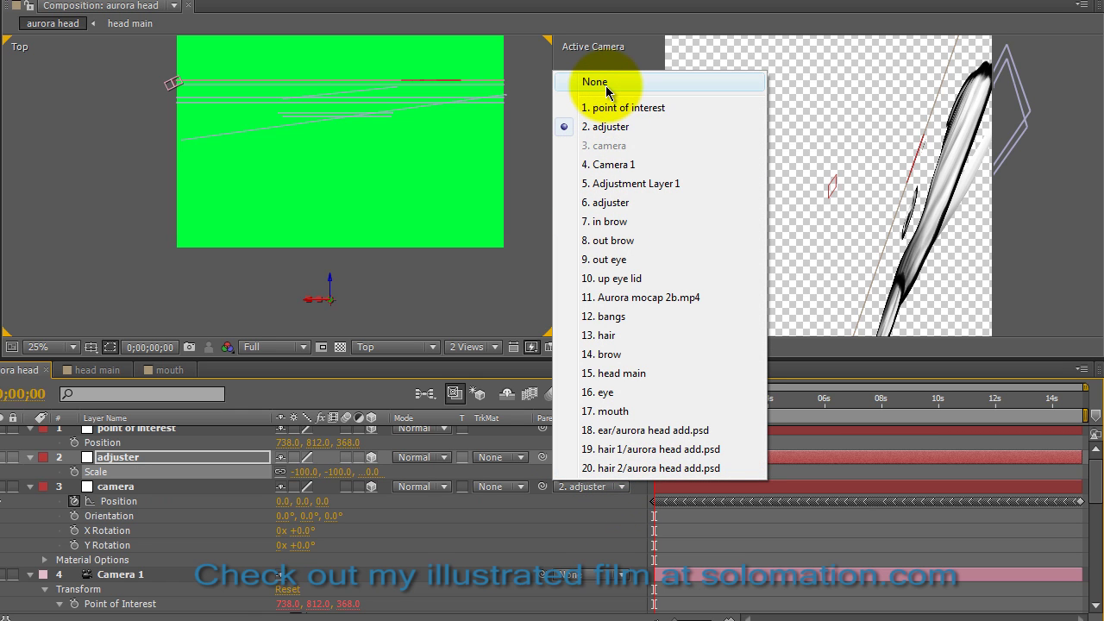
pyautogui.press('Escape')
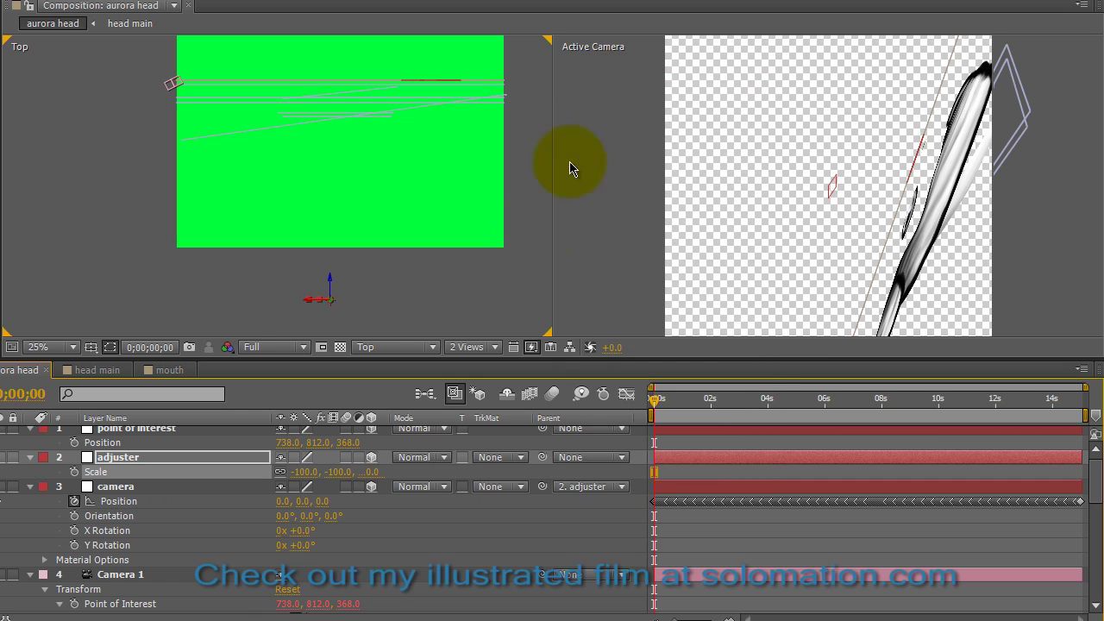